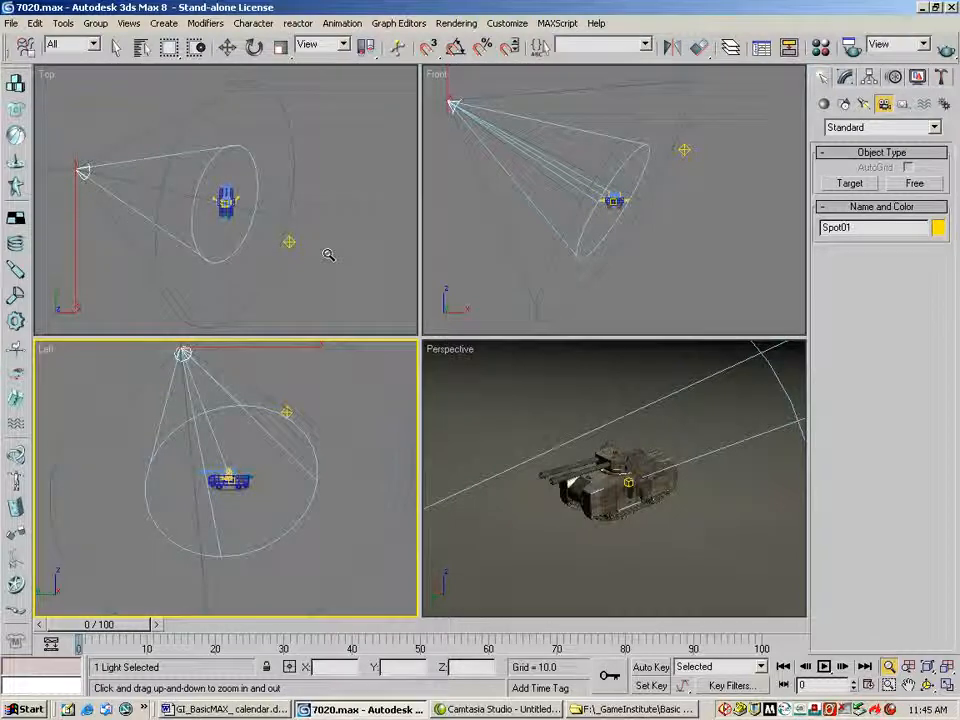
# - Render the Perspective view to preview the tank, and close the rendered image
pyautogui.rightClick(597, 436)
pyautogui.click(945, 46)
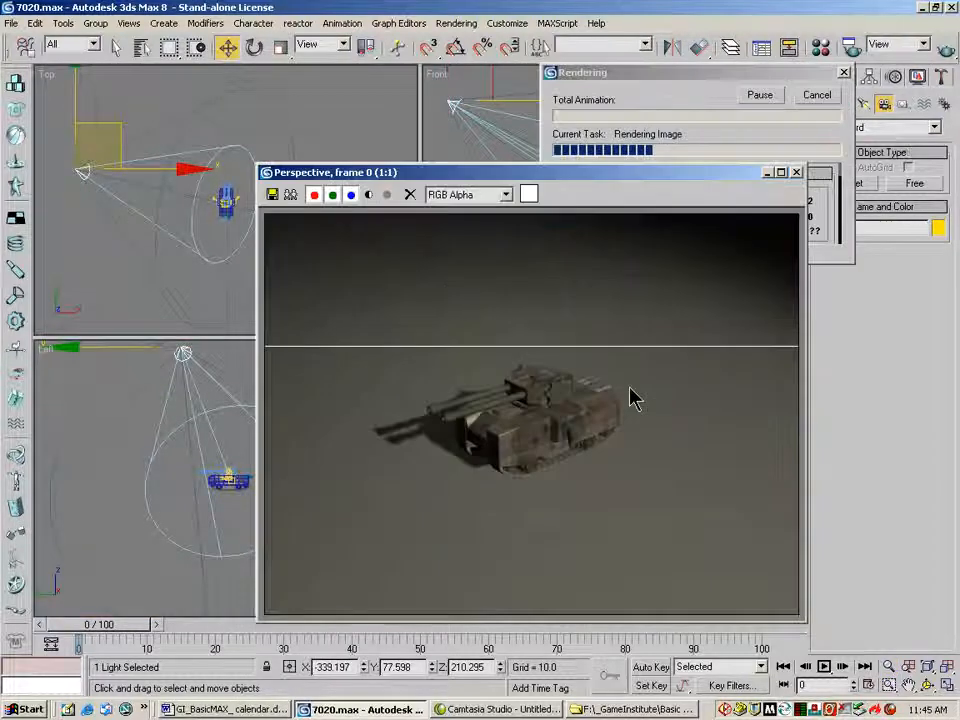
pyautogui.click(797, 173)
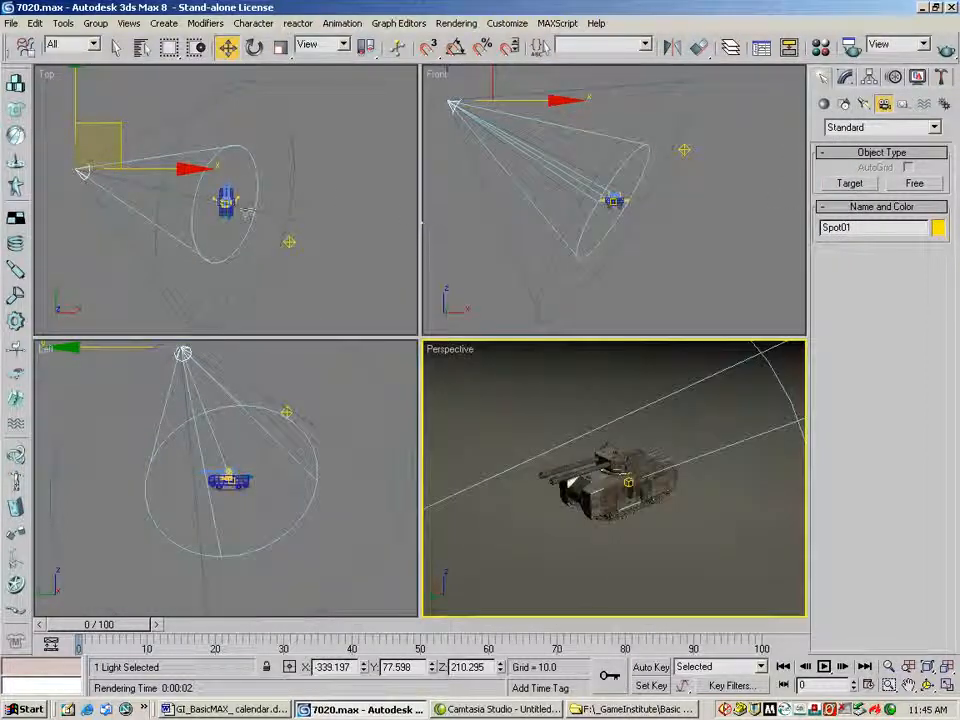
# - Select the omni light together with the spotlight and hide both lights from the viewports
pyautogui.click(115, 47)
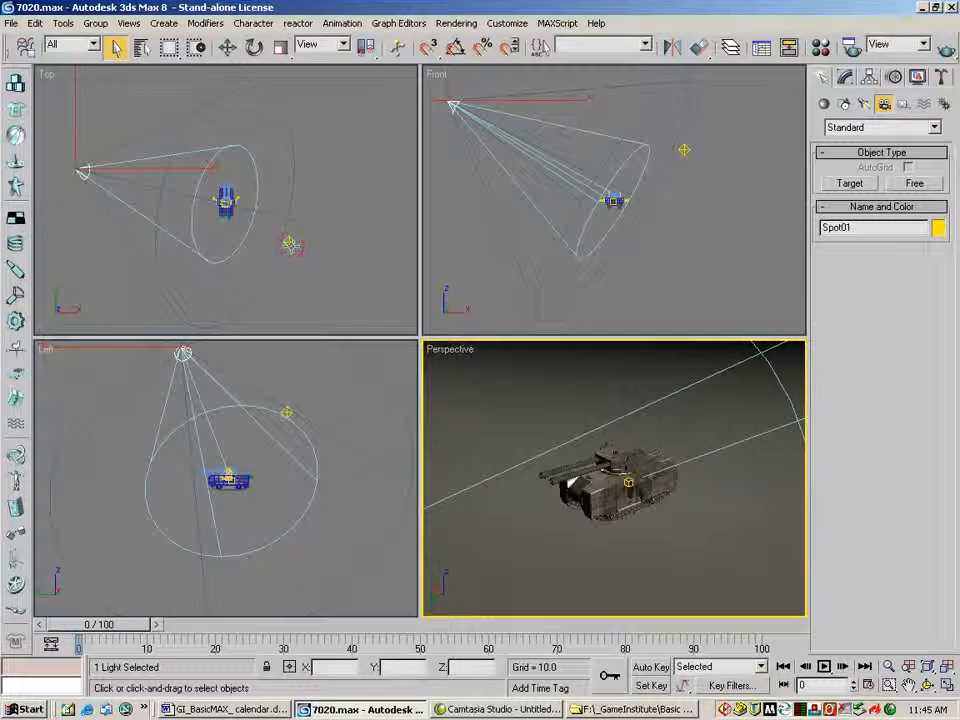
pyautogui.keyDown('ctrl'); pyautogui.click(289, 243); pyautogui.keyUp('ctrl')
pyautogui.rightClick(288, 243)
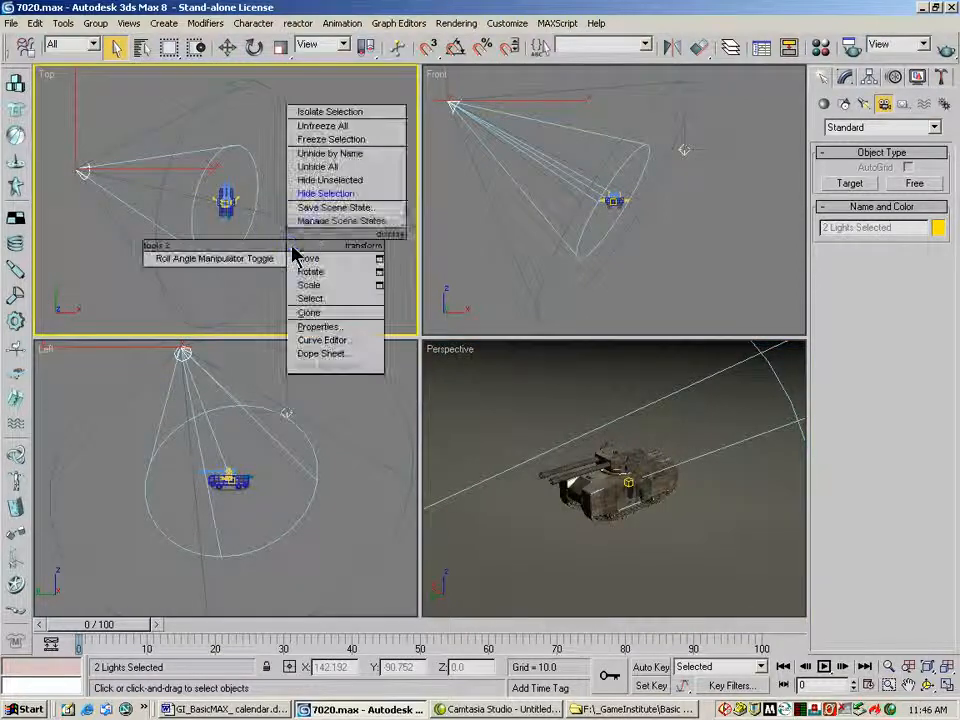
pyautogui.click(330, 192)
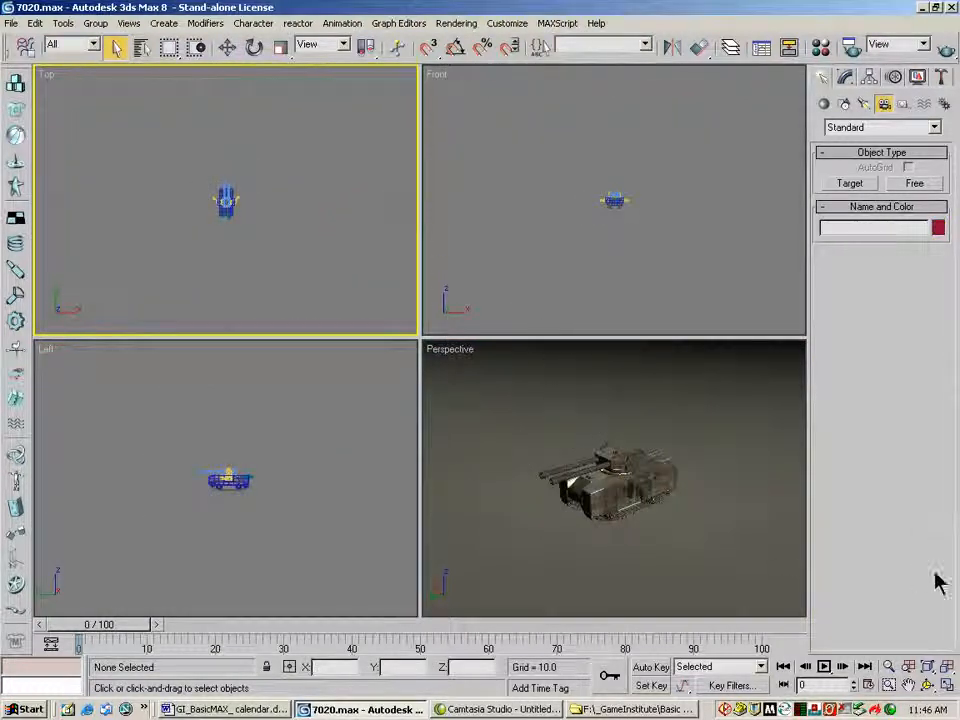
# - Create a free camera in the Front view beside the tank, using the default 43.456 mm lens
pyautogui.click(739, 447)
pyautogui.click(890, 669)
pyautogui.click(630, 215)
pyautogui.moveTo(630, 215); pyautogui.dragTo(609, 150)
pyautogui.moveTo(256, 242); pyautogui.dragTo(250, 178)
pyautogui.moveTo(263, 504); pyautogui.dragTo(262, 470)
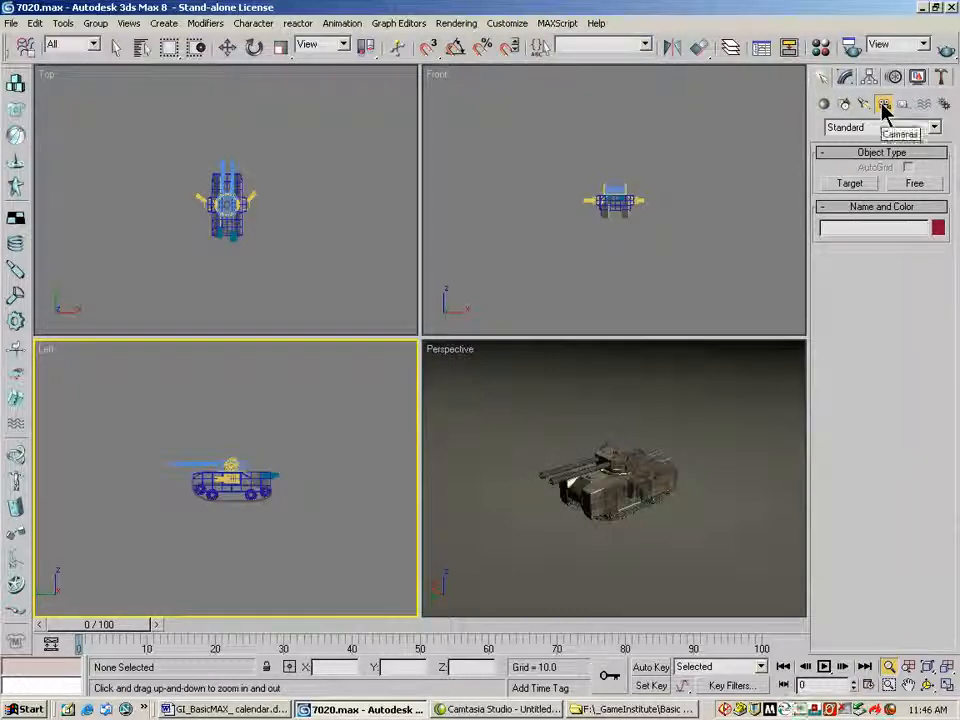
pyautogui.click(906, 186)
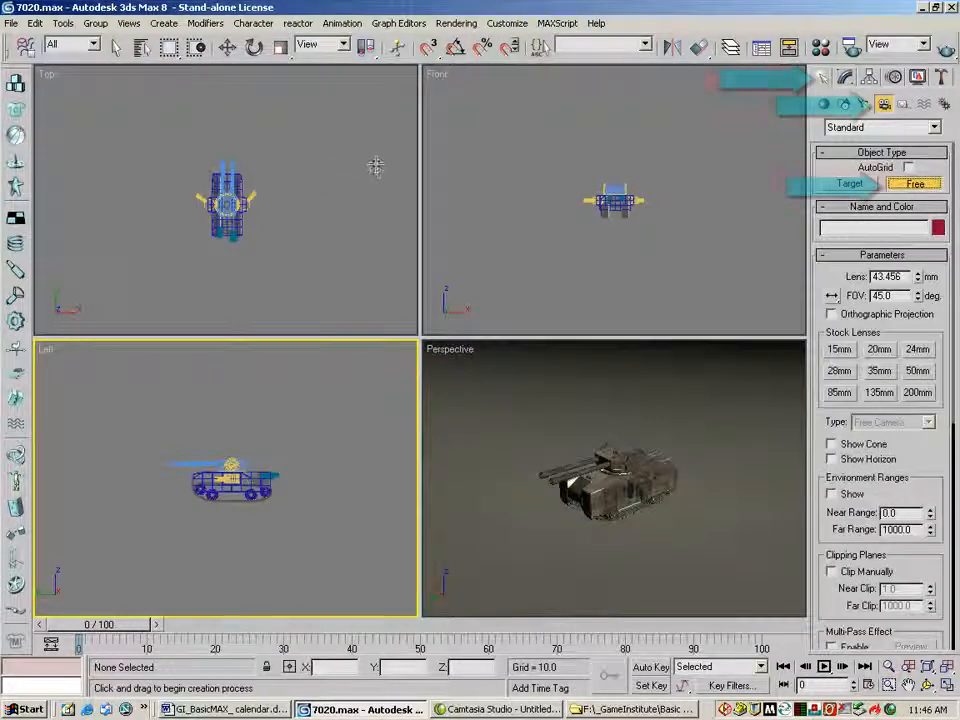
pyautogui.click(620, 175)
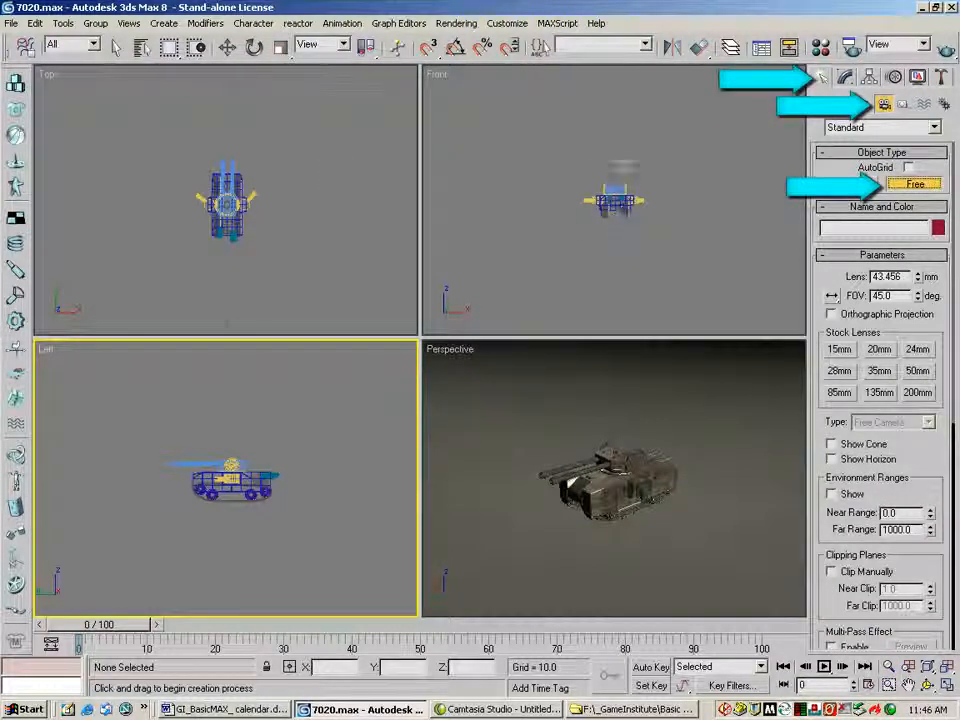
pyautogui.click(615, 137)
pyautogui.moveTo(617, 138); pyautogui.dragTo(666, 192)
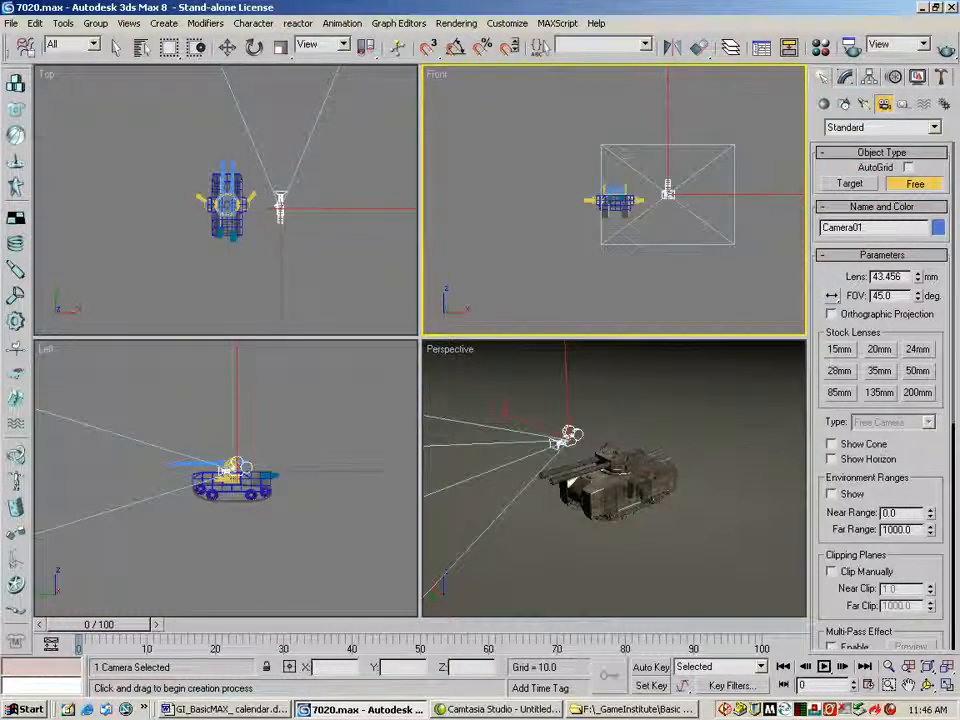
# - Move the camera to about X -150, Y 84 and rotate it about Z to about -123 degrees, facing the tank
pyautogui.click(229, 48)
pyautogui.click(333, 195)
pyautogui.moveTo(333, 195); pyautogui.dragTo(314, 242)
pyautogui.click(255, 47)
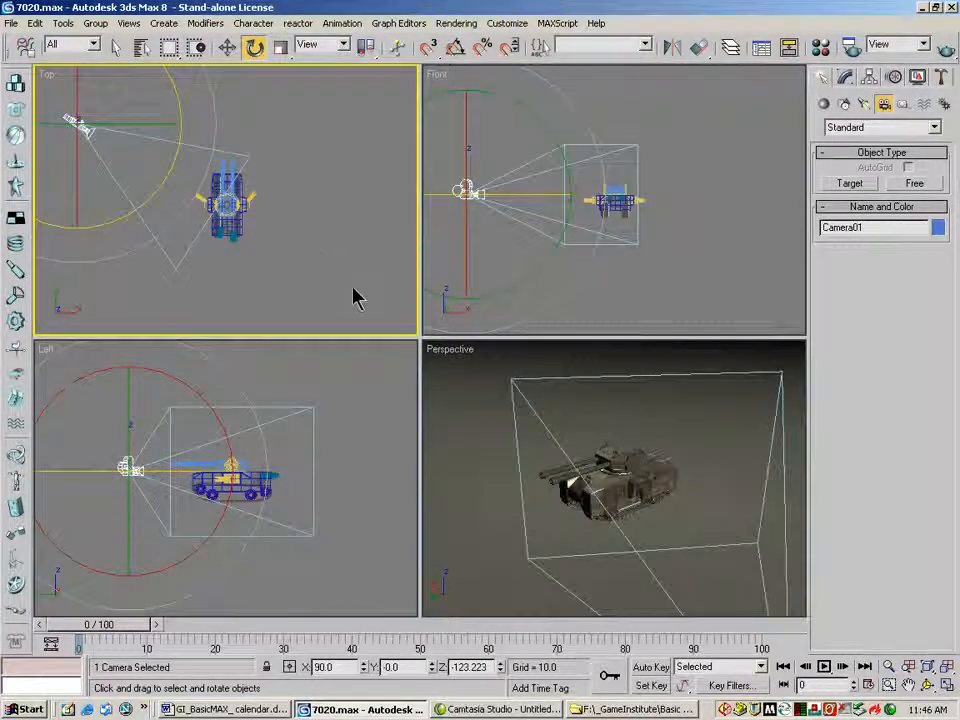
# - Switch the Perspective viewport to the Camera01 view
pyautogui.rightClick(512, 388)
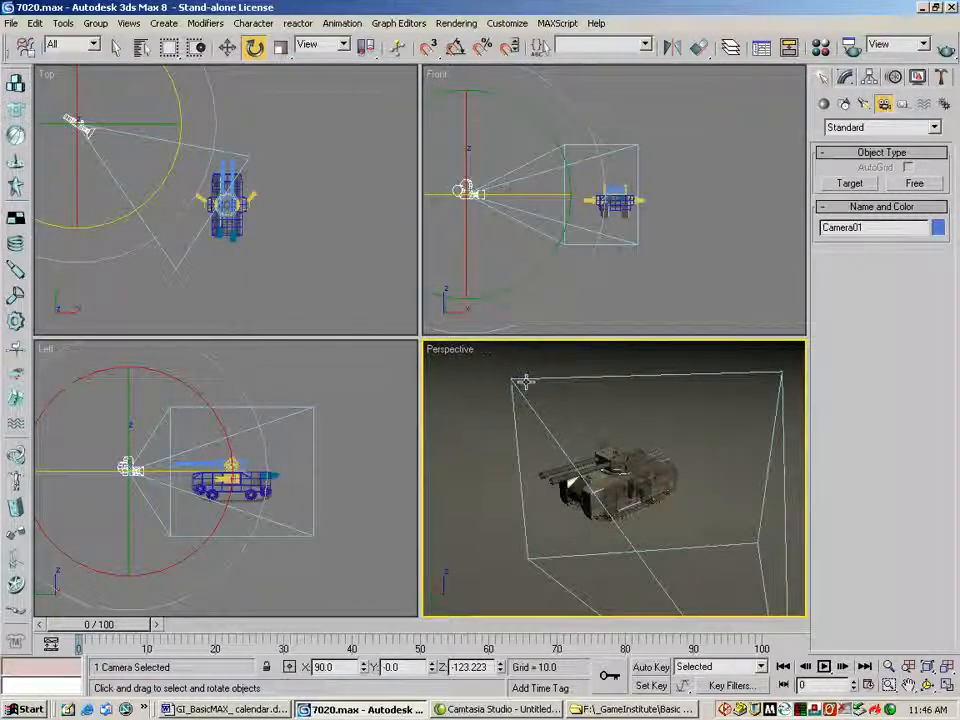
pyautogui.rightClick(461, 354)
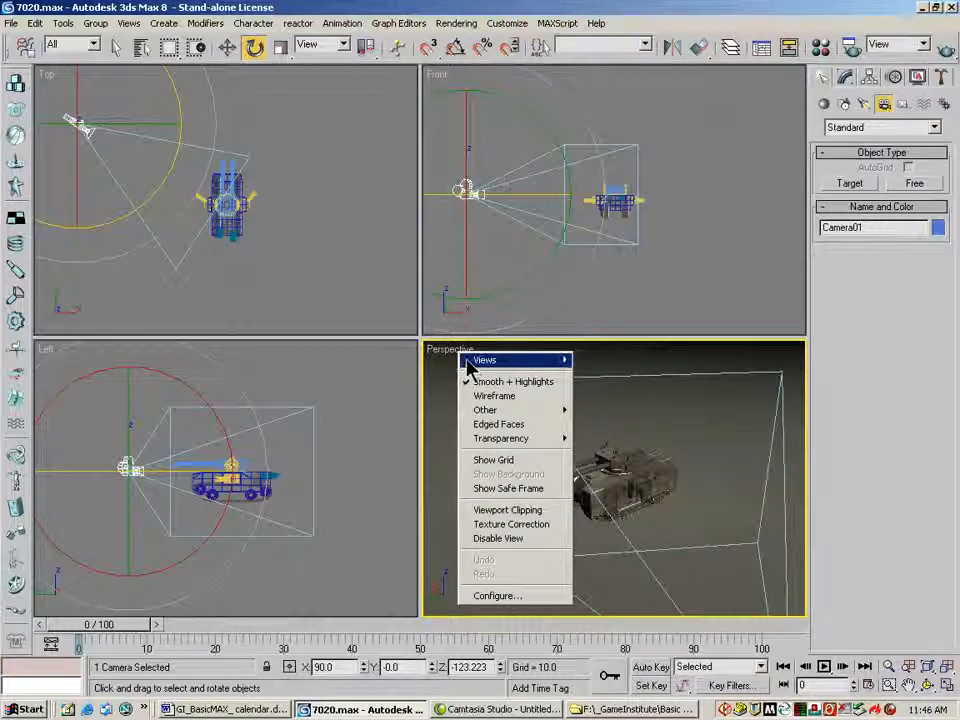
pyautogui.moveTo(510, 361)
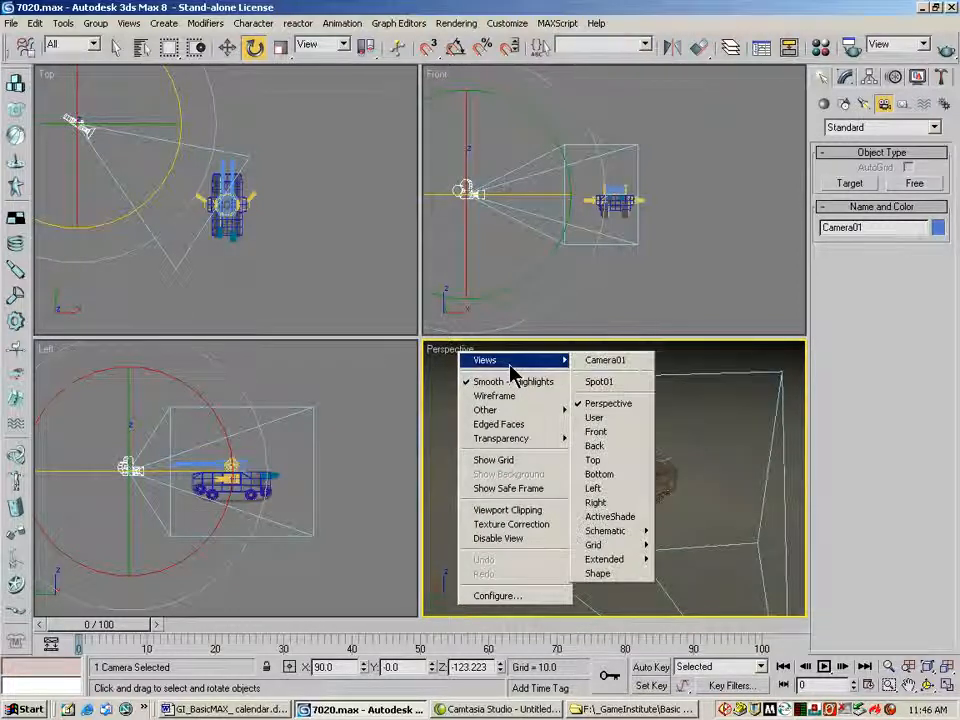
pyautogui.click(606, 363)
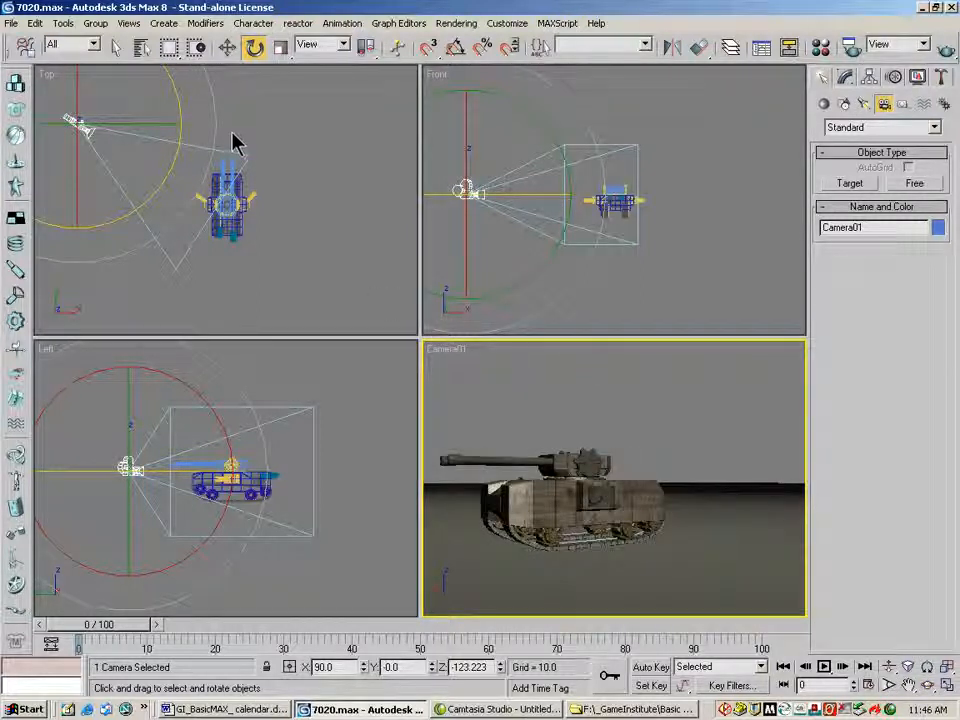
# - Raise the camera to about Z 40.5 and tilt it down toward the tank to about 80 degrees in X
pyautogui.click(230, 48)
pyautogui.rightClick(499, 138)
pyautogui.moveTo(466, 125); pyautogui.dragTo(465, 98)
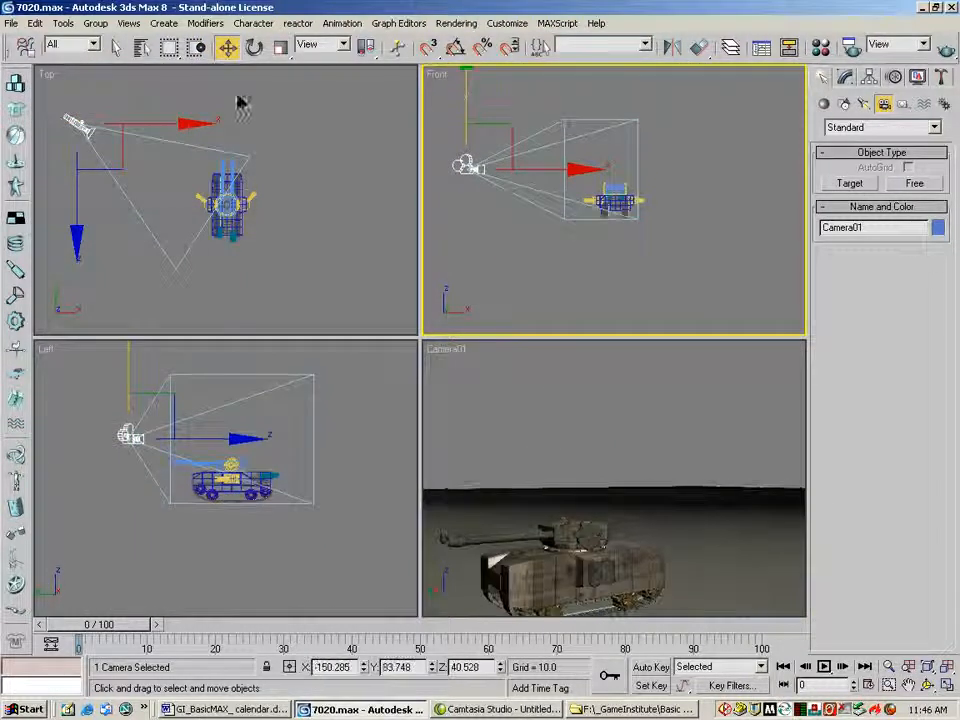
pyautogui.click(254, 48)
pyautogui.moveTo(537, 98); pyautogui.dragTo(540, 128)
pyautogui.moveTo(171, 87)
pyautogui.mouseDown()
pyautogui.moveTo(174, 77)
pyautogui.moveTo(171, 87)
pyautogui.mouseUp()
pyautogui.moveTo(81, 118)
pyautogui.mouseDown()
pyautogui.moveTo(81, 100)
pyautogui.moveTo(80, 121)
pyautogui.mouseUp()
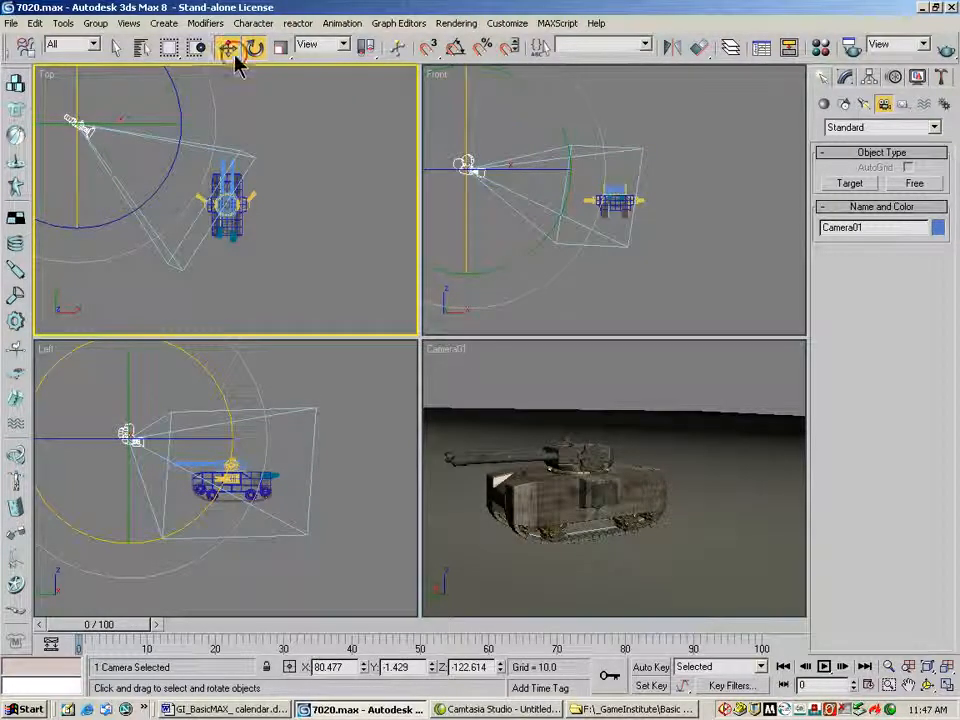
# - Move the camera back and up to about X -225, Z 79, and tilt it down to about 70 degrees in X
pyautogui.click(227, 47)
pyautogui.click(504, 127)
pyautogui.moveTo(504, 127); pyautogui.dragTo(432, 88)
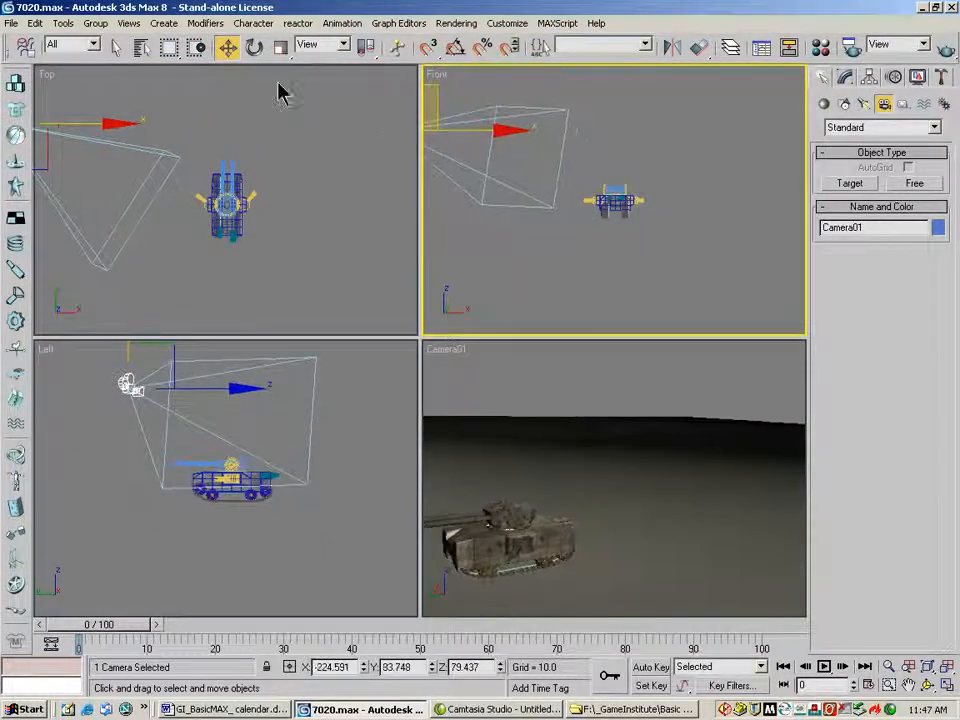
pyautogui.click(254, 47)
pyautogui.click(208, 371)
pyautogui.moveTo(214, 356); pyautogui.dragTo(410, 350)
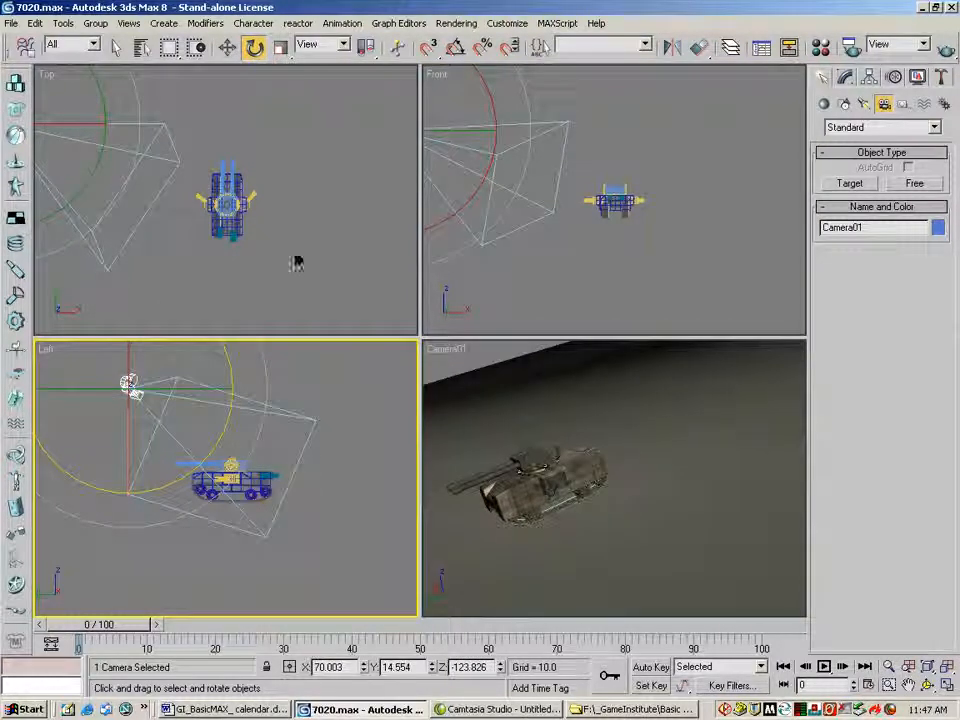
# - Reselect the camera and roll it in the Camera01 view until the tank sits level
pyautogui.click(300, 242)
pyautogui.click(228, 47)
pyautogui.click(888, 666)
pyautogui.moveTo(266, 150); pyautogui.dragTo(279, 246)
pyautogui.click(551, 263)
pyautogui.moveTo(551, 263); pyautogui.dragTo(545, 306)
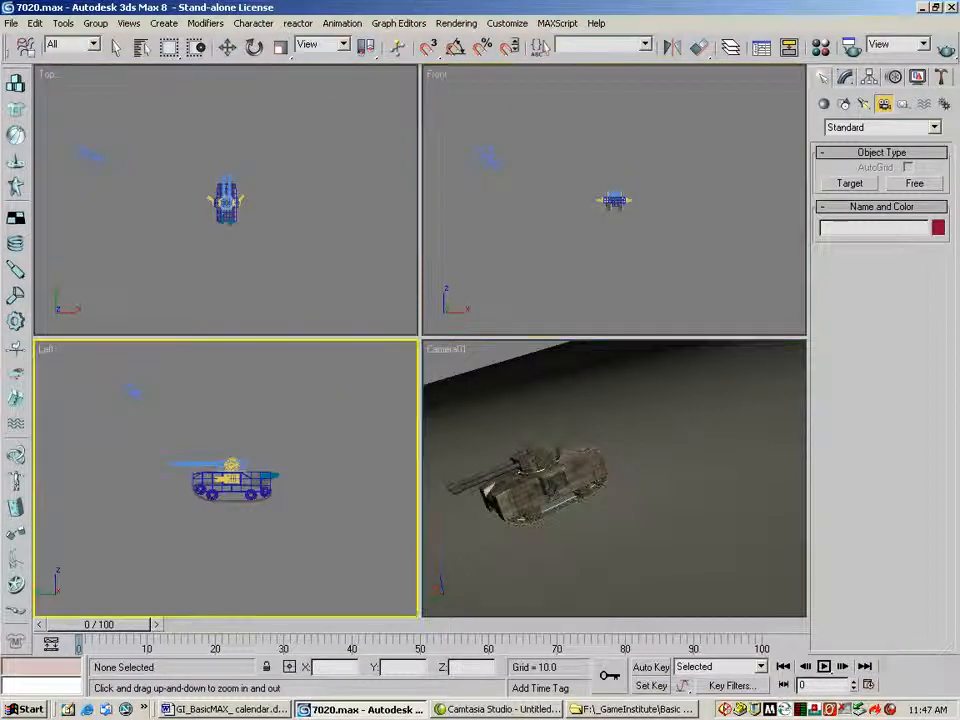
pyautogui.moveTo(338, 456); pyautogui.dragTo(338, 506)
pyautogui.click(228, 47)
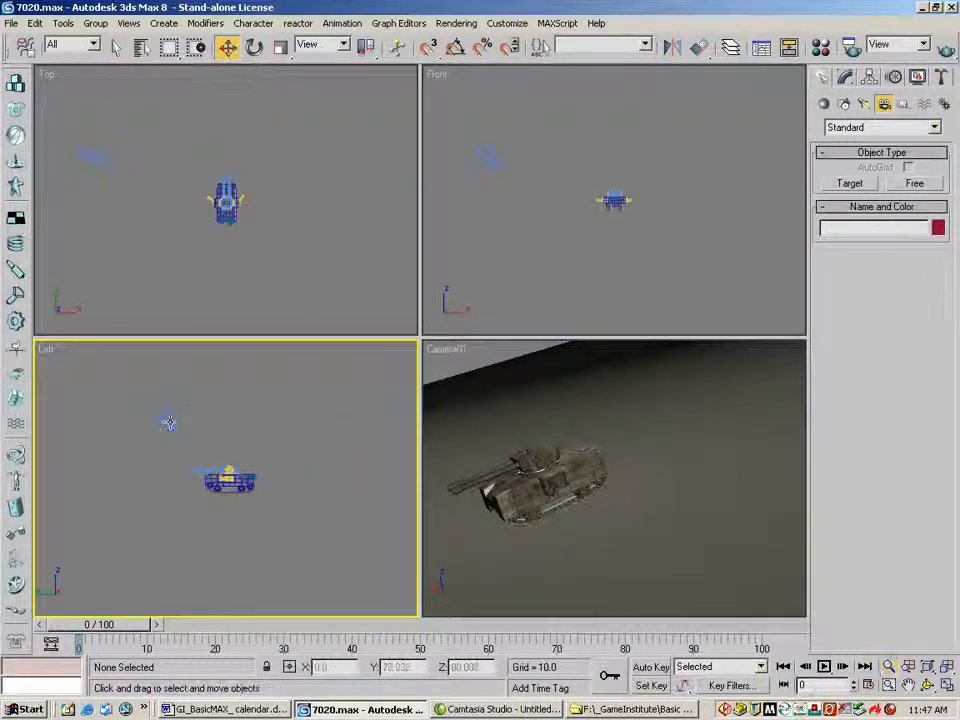
pyautogui.click(171, 423)
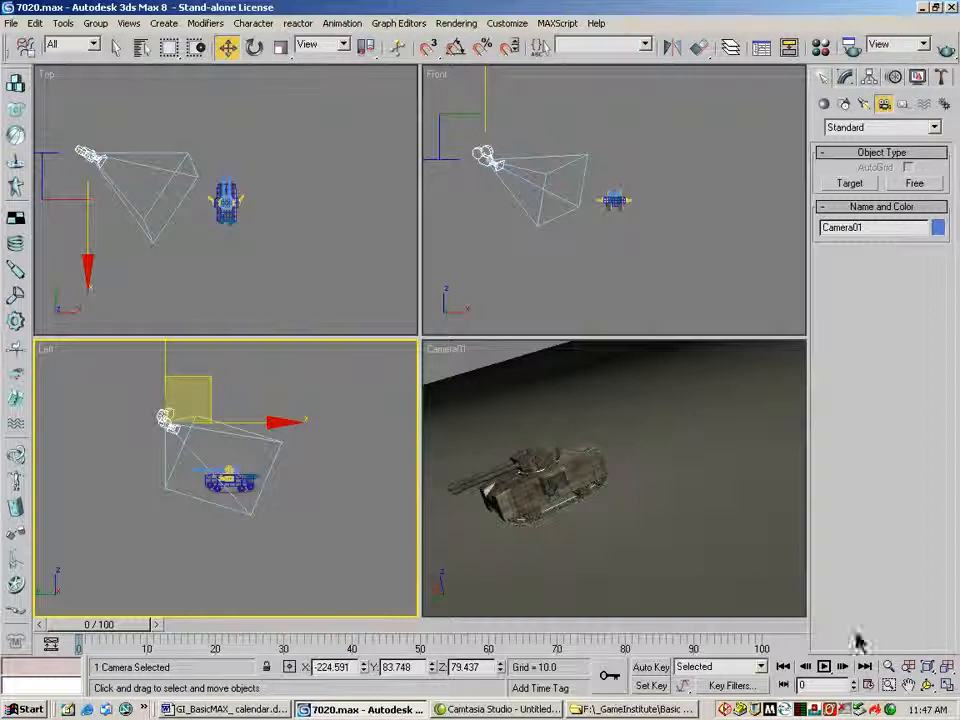
pyautogui.rightClick(617, 375)
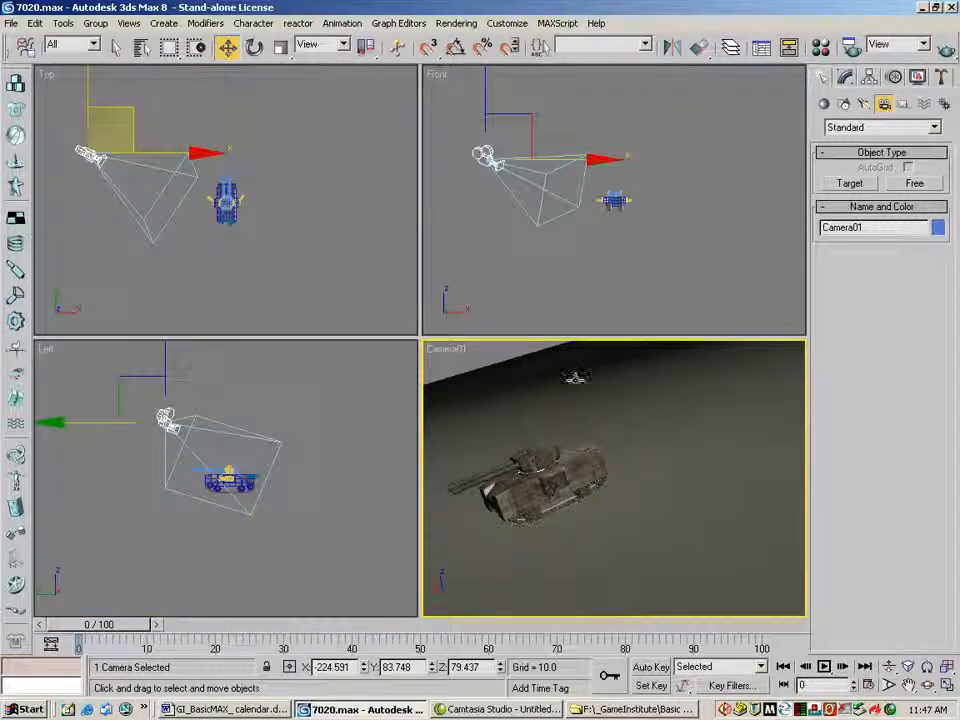
pyautogui.click(928, 668)
pyautogui.moveTo(560, 442); pyautogui.dragTo(557, 402)
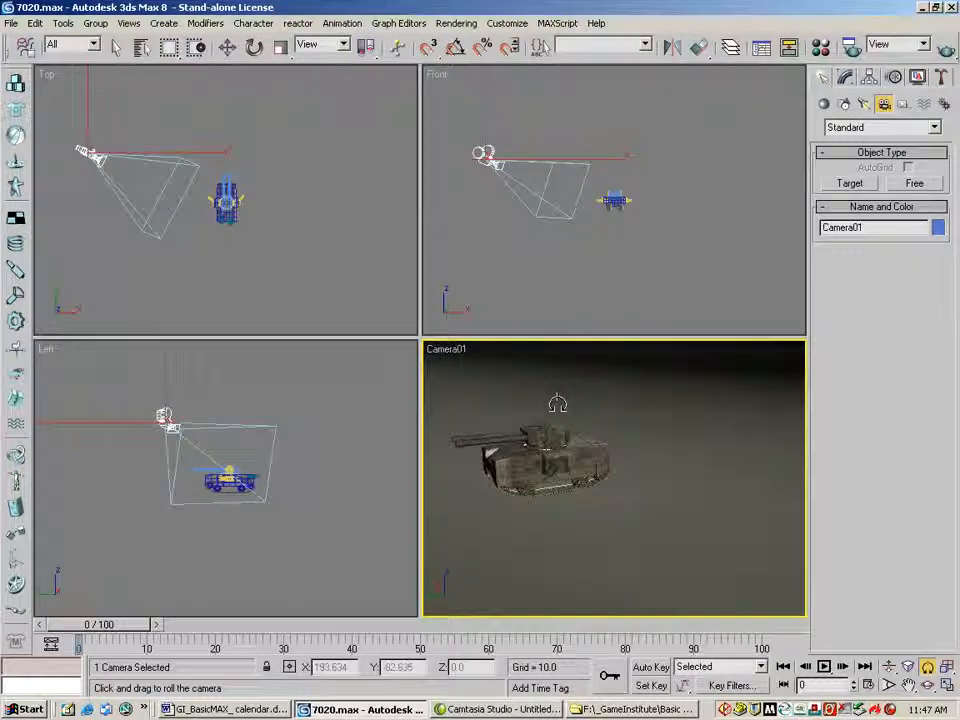
# - Truck the camera to centre the tank in the Camera01 view and dolly in closer
pyautogui.click(909, 685)
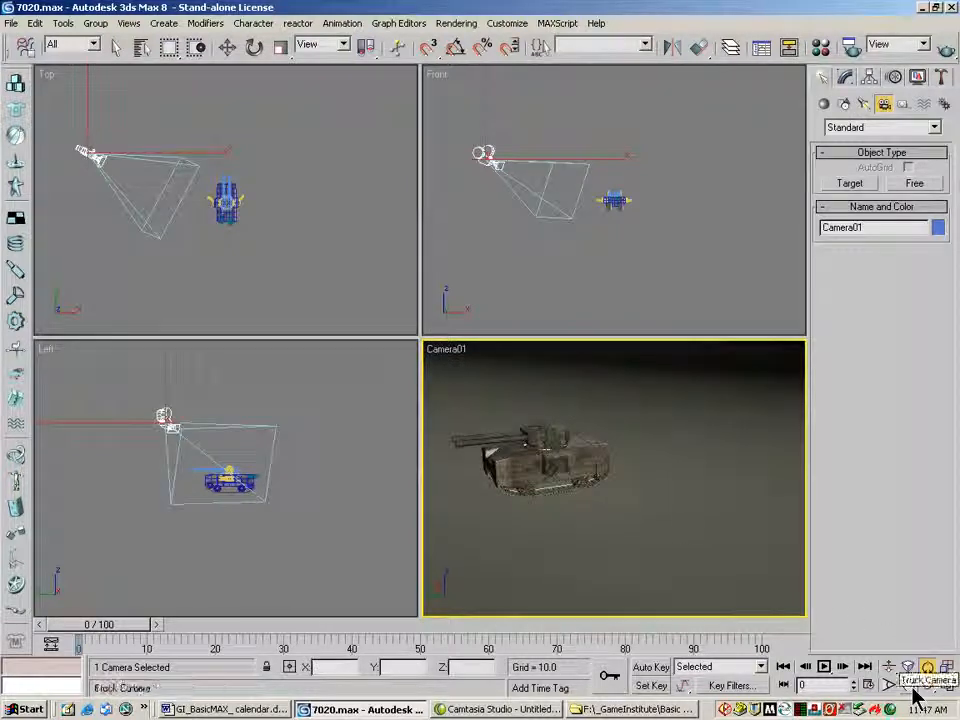
pyautogui.moveTo(598, 484); pyautogui.dragTo(692, 486)
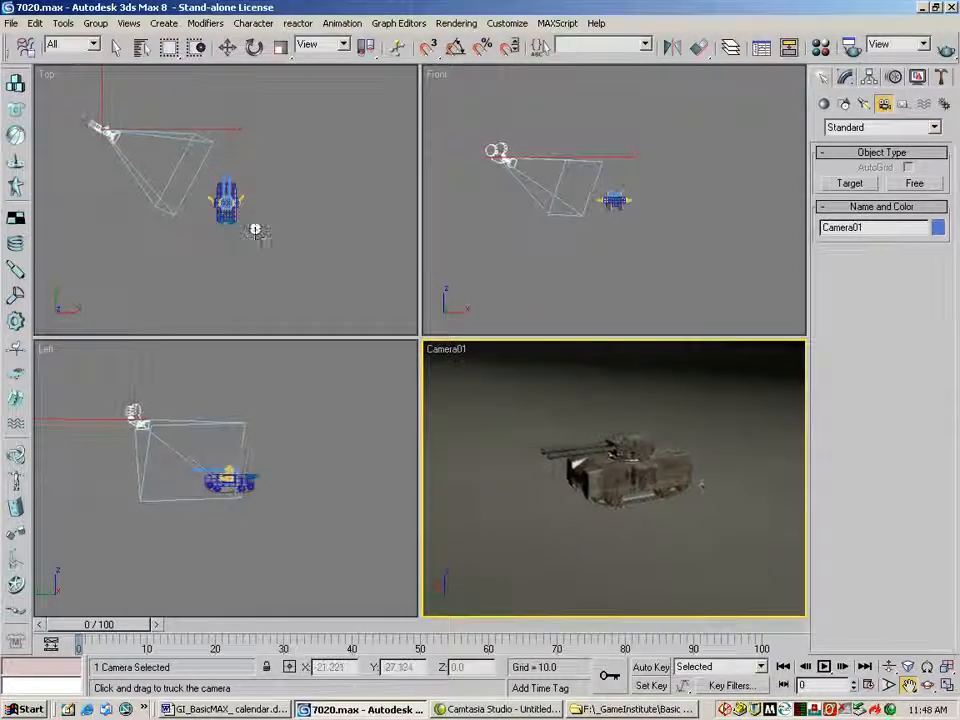
pyautogui.click(888, 666)
pyautogui.moveTo(680, 505); pyautogui.dragTo(670, 472)
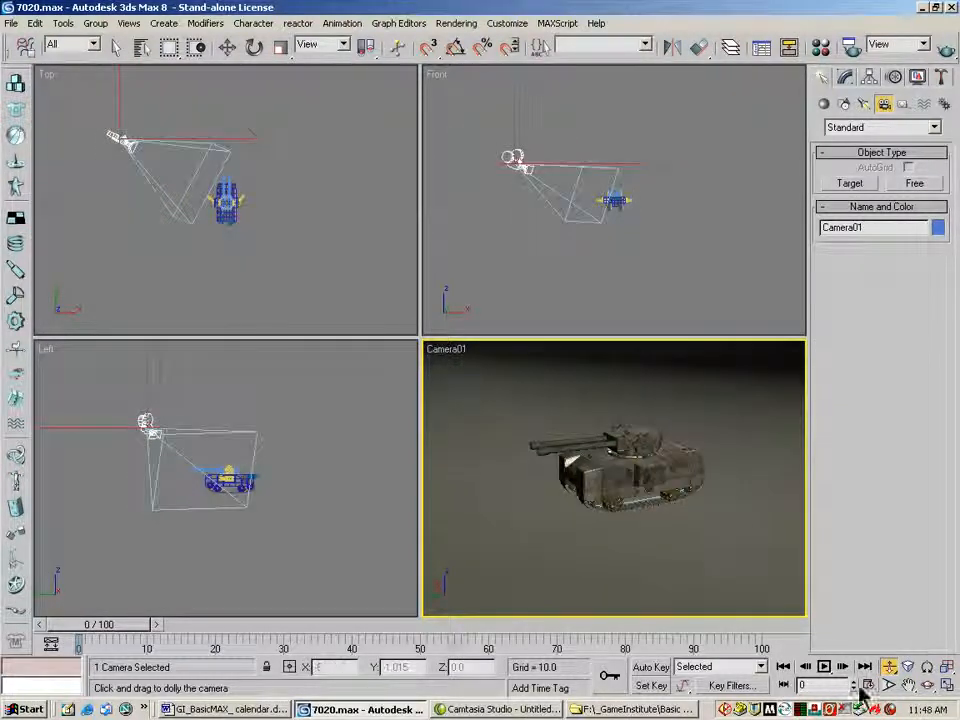
# - Widen and then narrow the camera's field of view to about 37.3 degrees so the tank fills more of the frame
pyautogui.click(889, 686)
pyautogui.moveTo(643, 514); pyautogui.dragTo(624, 545)
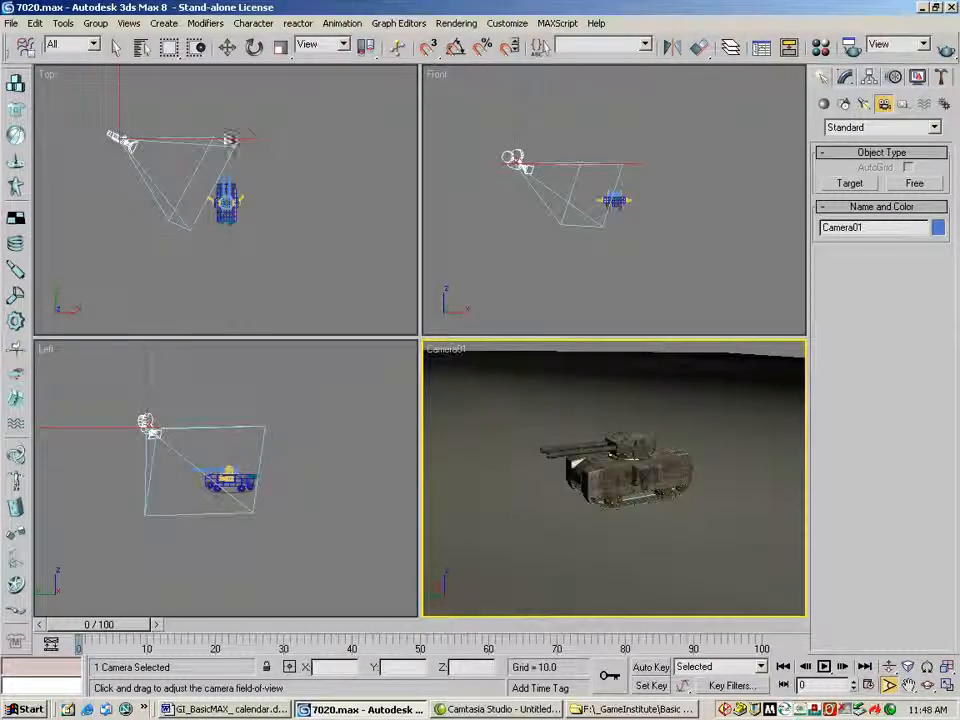
pyautogui.moveTo(574, 461)
pyautogui.mouseDown()
pyautogui.moveTo(568, 429)
pyautogui.moveTo(574, 506)
pyautogui.moveTo(571, 454)
pyautogui.mouseUp()
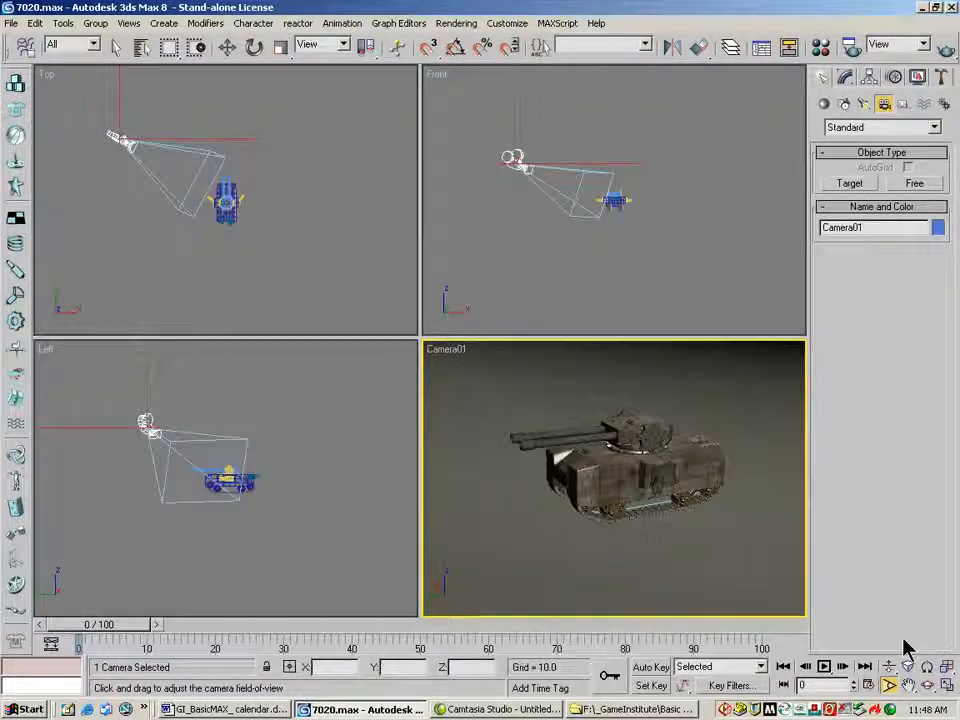
# - Orbit the camera slightly around the tank and render the Camera01 view
pyautogui.click(927, 686)
pyautogui.moveTo(585, 480)
pyautogui.mouseDown()
pyautogui.moveTo(645, 488)
pyautogui.moveTo(552, 480)
pyautogui.moveTo(660, 485)
pyautogui.moveTo(590, 482)
pyautogui.mouseUp()
pyautogui.moveTo(590, 482); pyautogui.dragTo(650, 478)
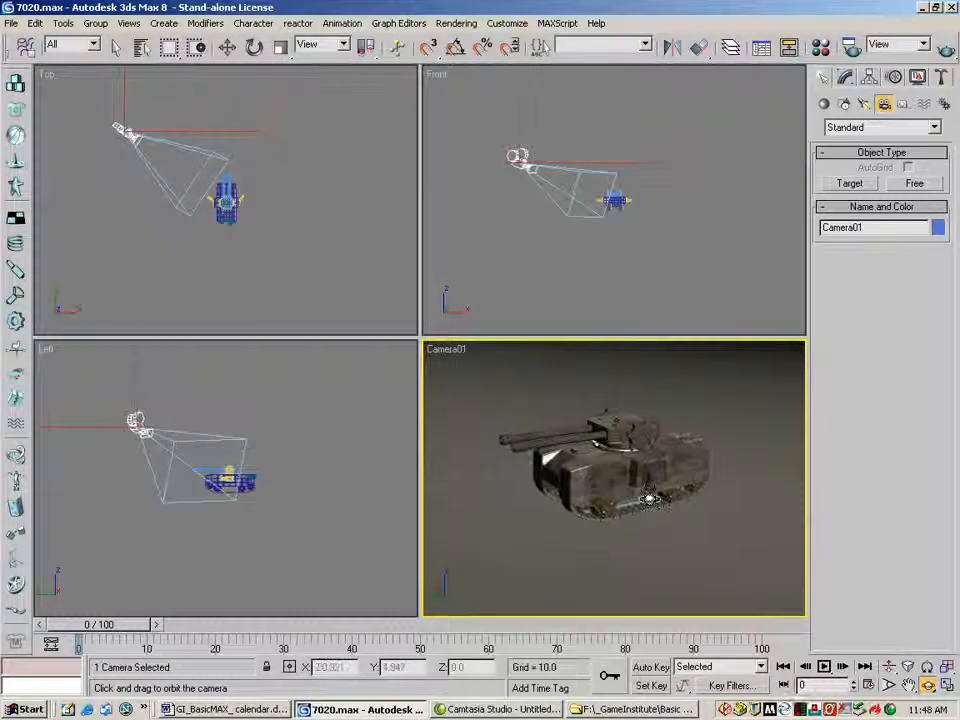
pyautogui.click(944, 48)
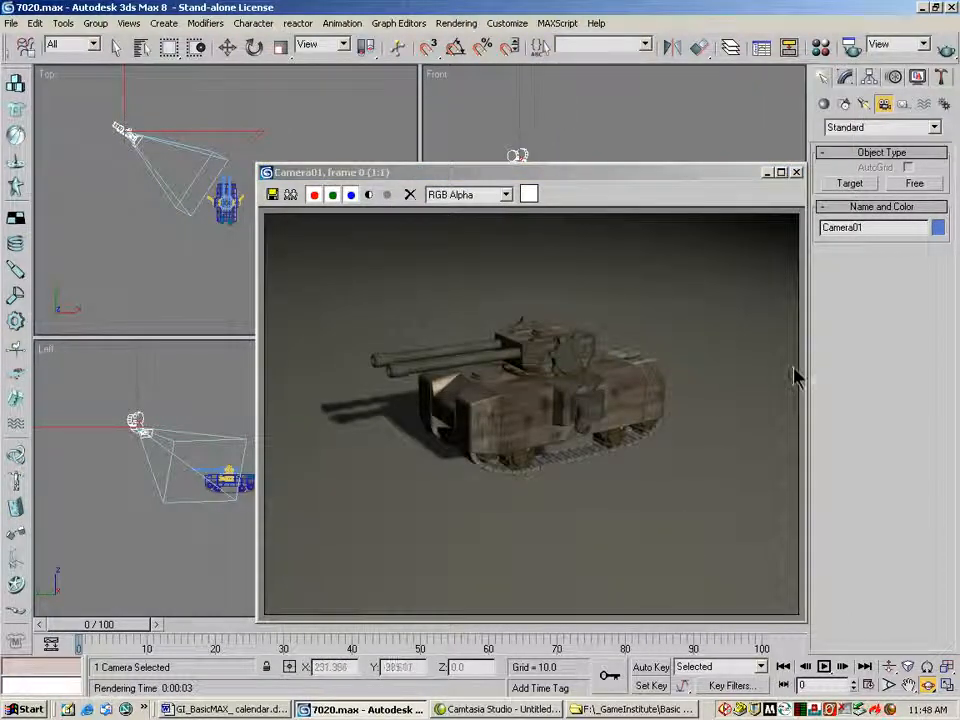
pyautogui.click(797, 173)
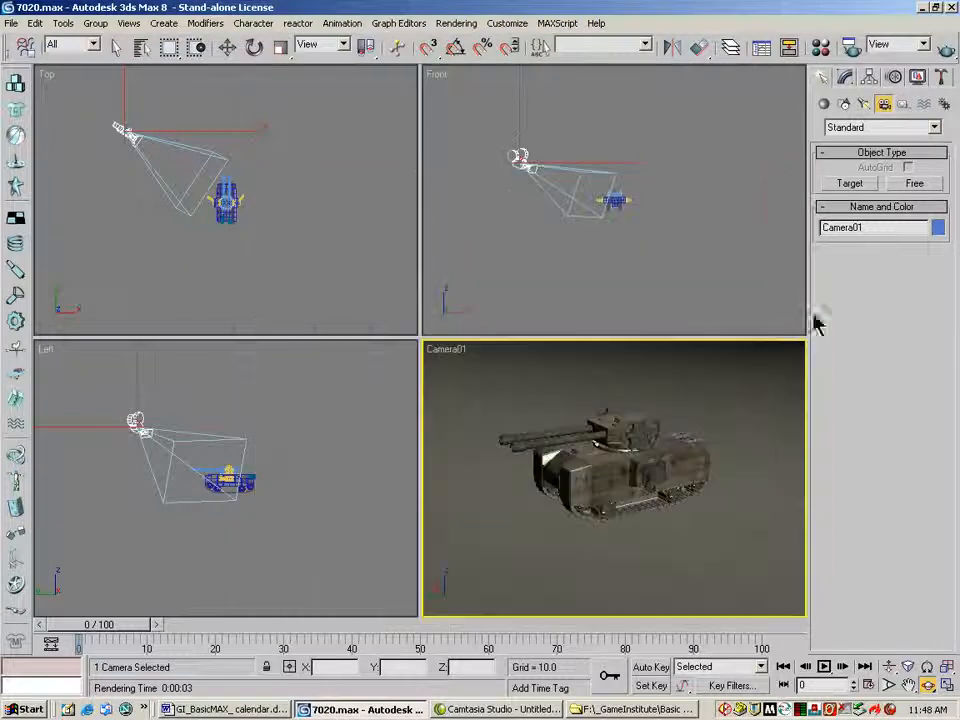
# - Set the camera's lens to about 69.1 mm in its parameters, for a field of view of about 29.2 degrees
pyautogui.click(845, 78)
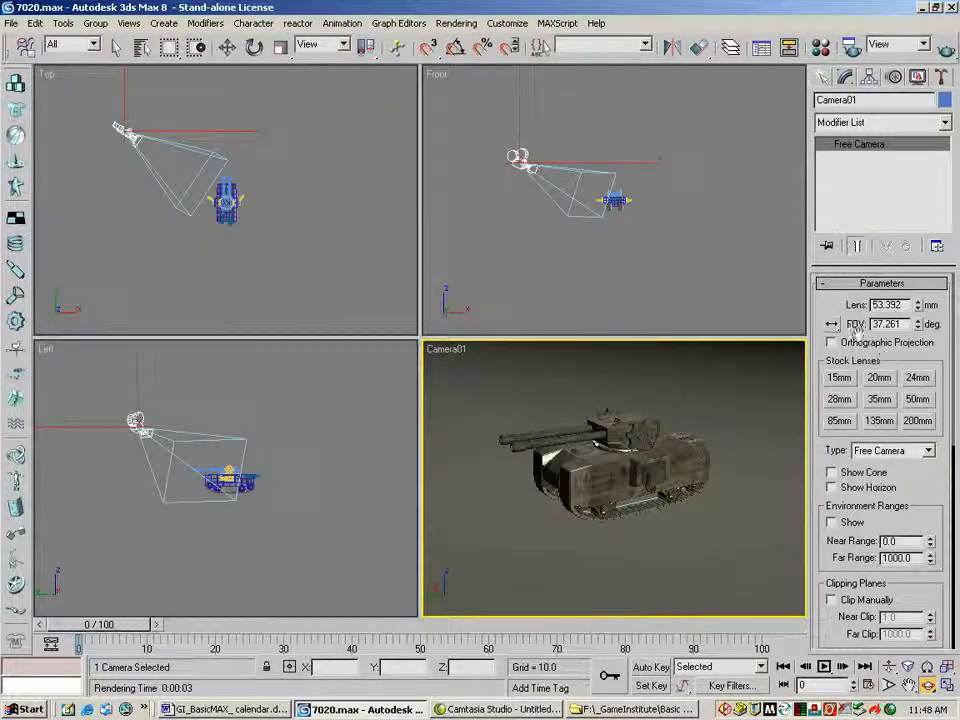
pyautogui.moveTo(829, 307); pyautogui.dragTo(823, 208)
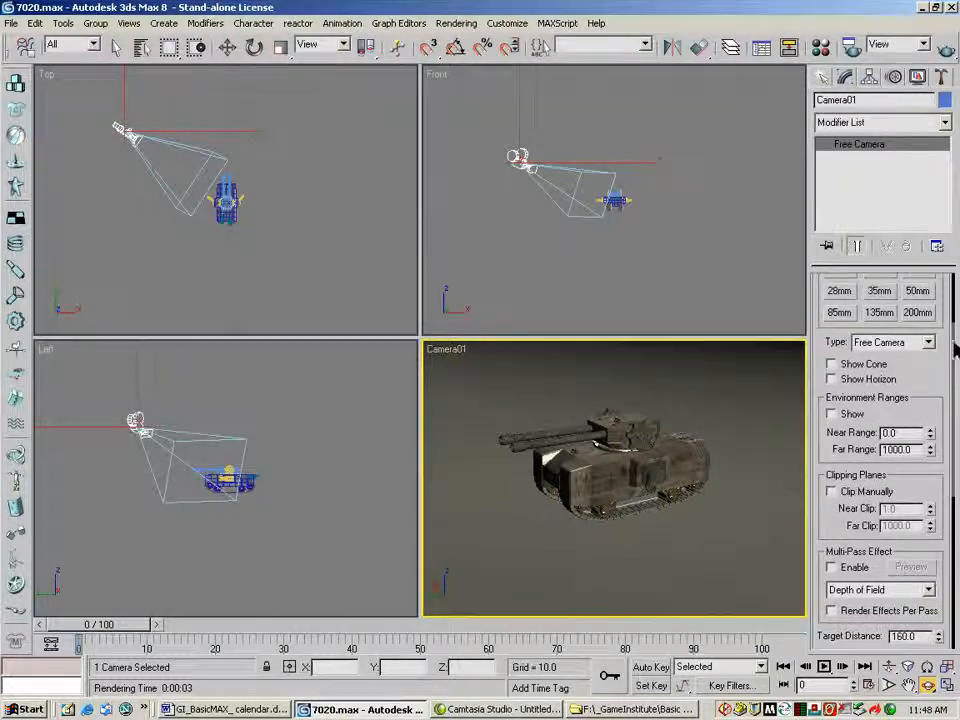
pyautogui.moveTo(955, 350); pyautogui.dragTo(955, 300)
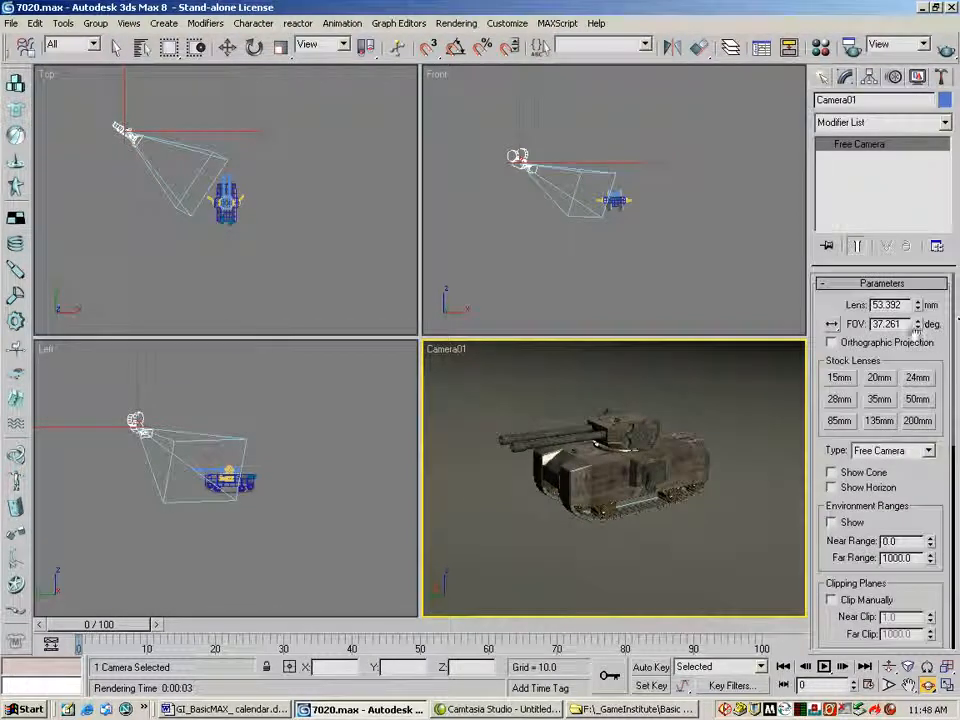
pyautogui.moveTo(917, 308); pyautogui.dragTo(893, 362)
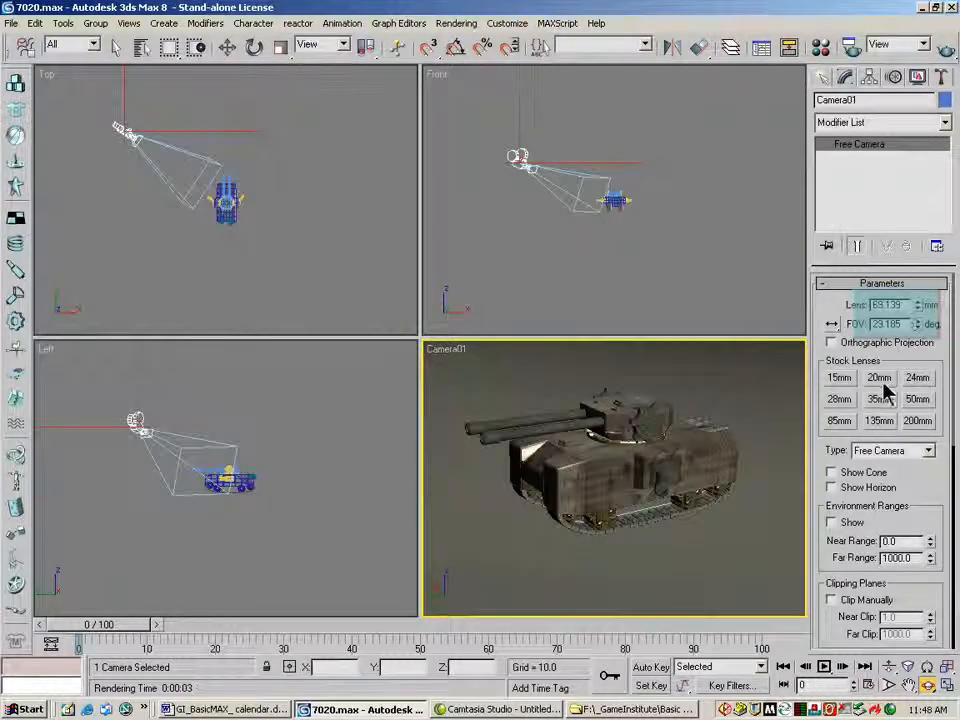
# - Try the camera's stock lenses, including 20, 35, 85 and 200 mm, and finish with the 50 mm lens
pyautogui.moveTo(842, 392); pyautogui.dragTo(842, 392)
pyautogui.click(884, 382)
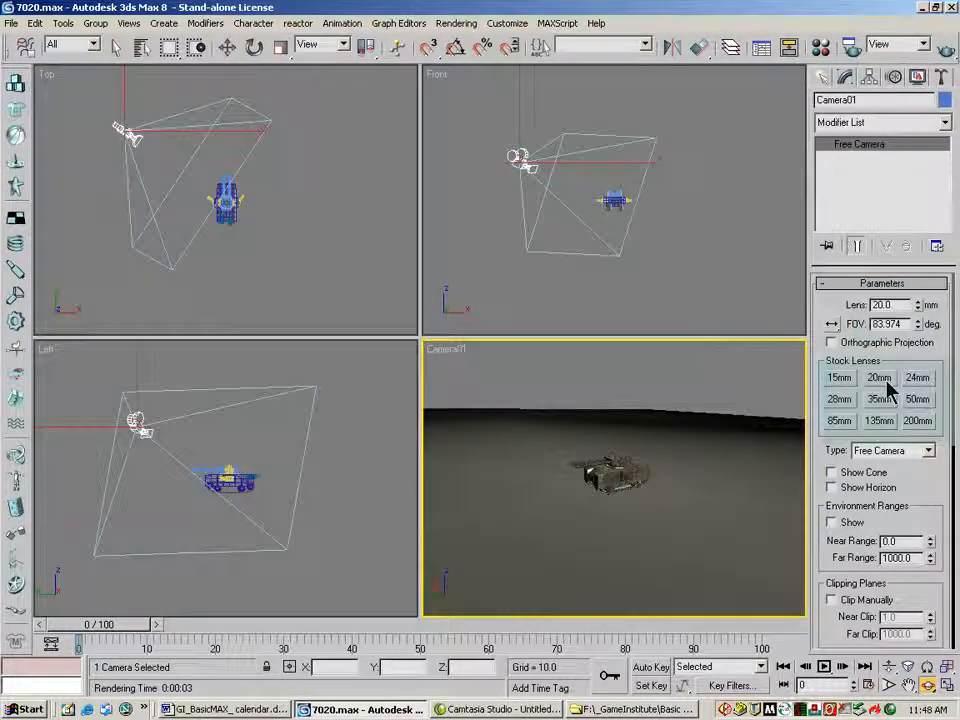
pyautogui.click(912, 380)
pyautogui.click(879, 399)
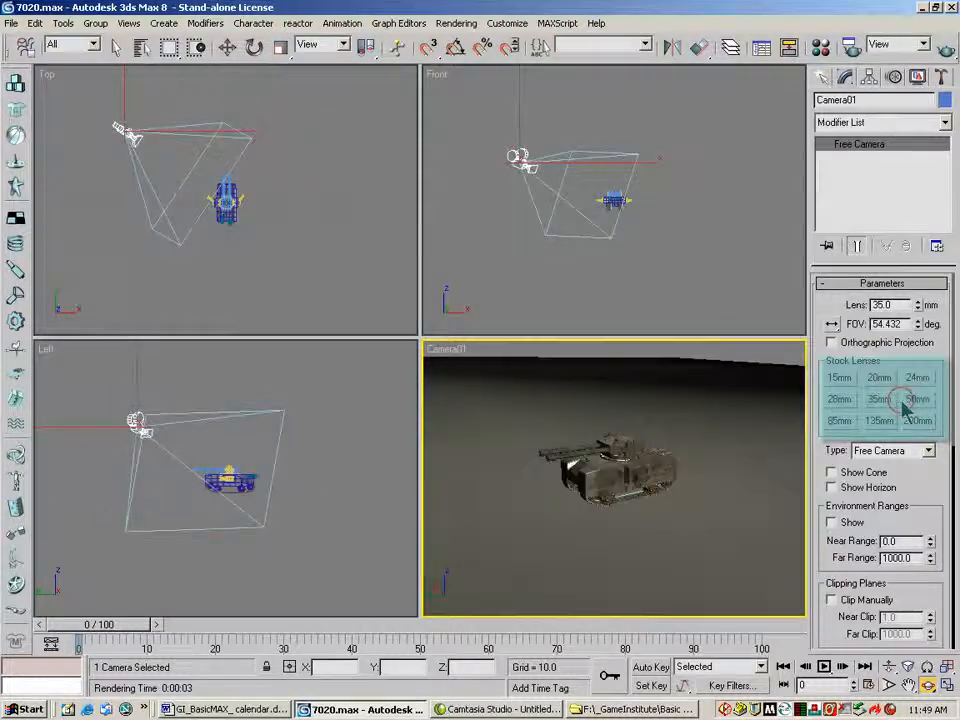
pyautogui.click(917, 399)
pyautogui.click(840, 420)
pyautogui.click(879, 420)
pyautogui.click(920, 425)
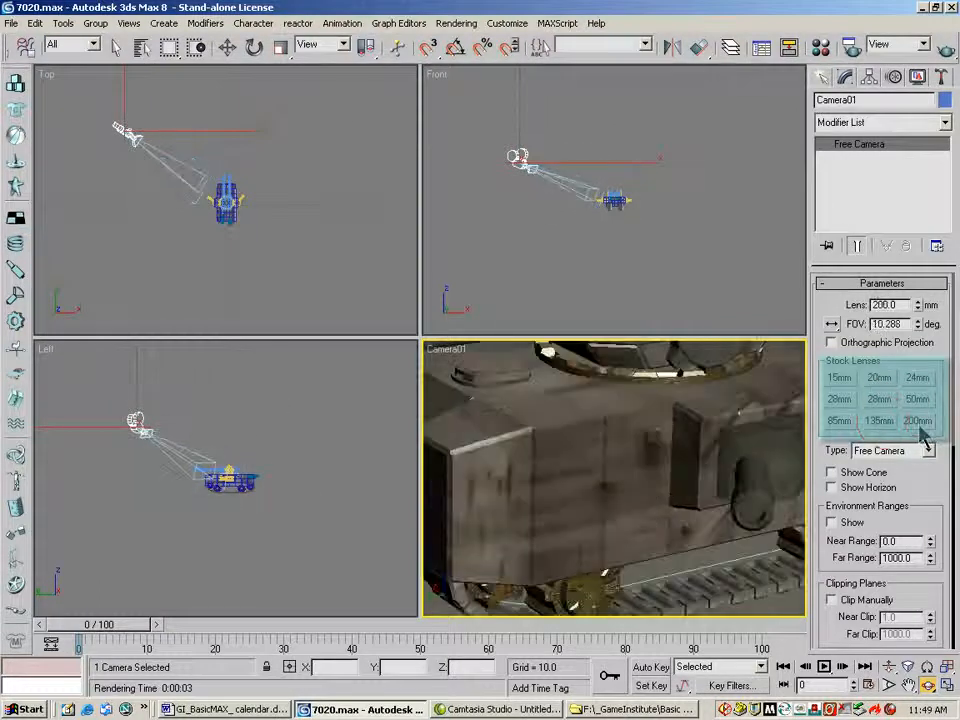
pyautogui.click(840, 422)
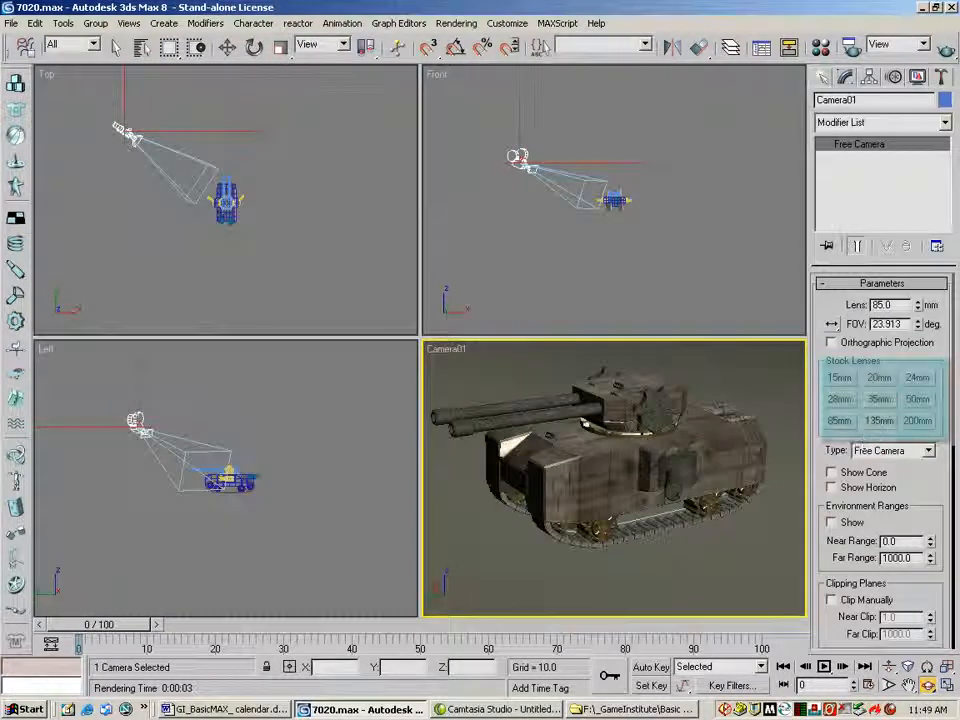
pyautogui.click(917, 399)
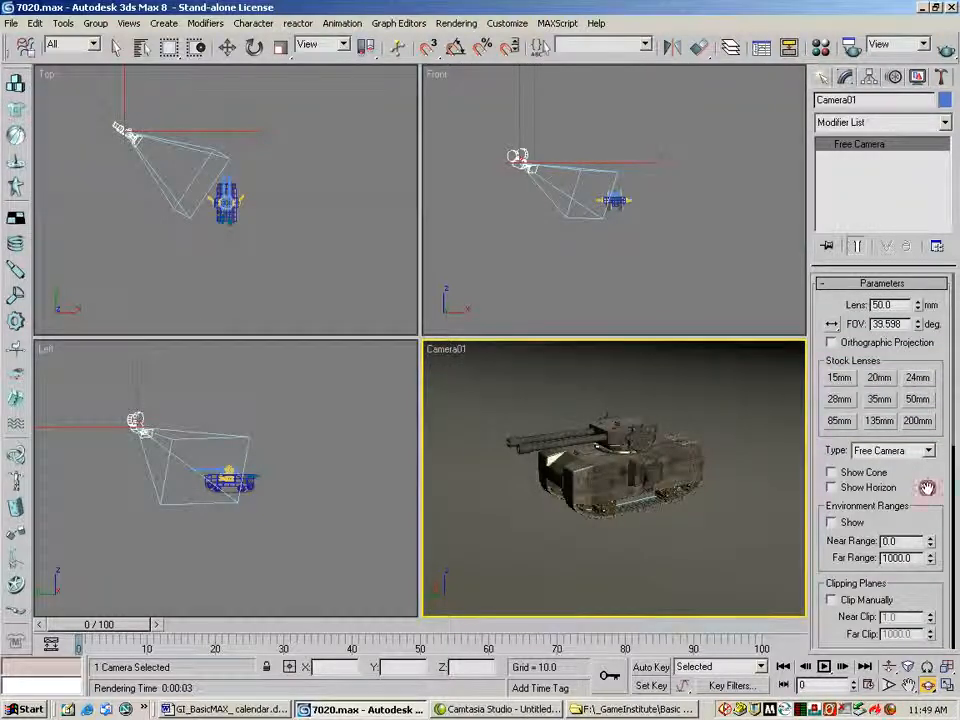
# - Change the camera's type from Free Camera to Target Camera
pyautogui.moveTo(927, 488); pyautogui.dragTo(927, 416)
pyautogui.click(928, 378)
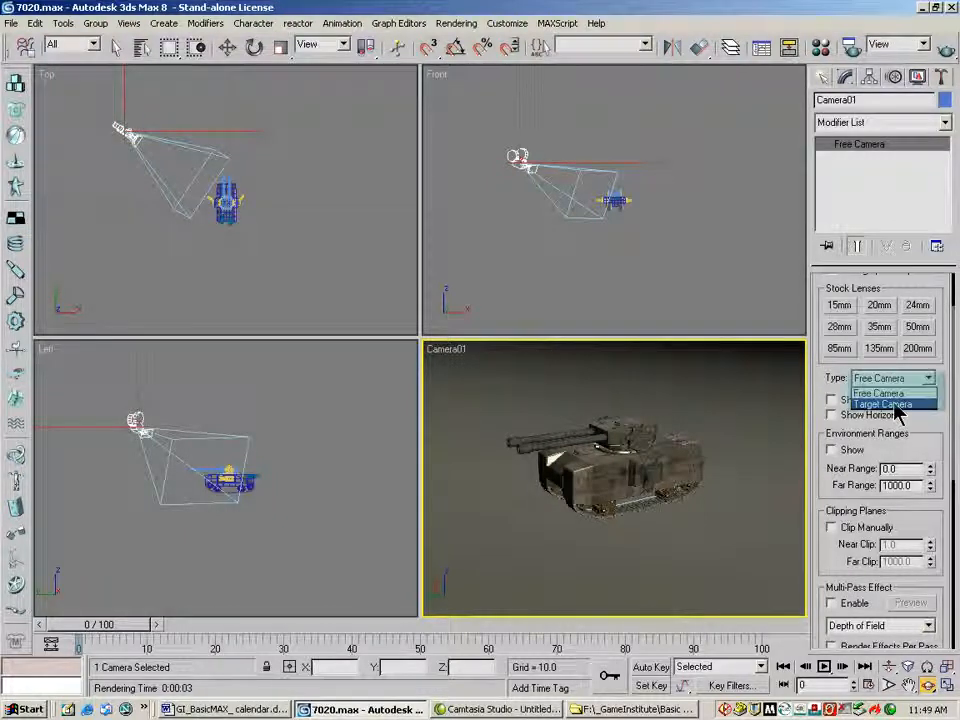
pyautogui.click(886, 404)
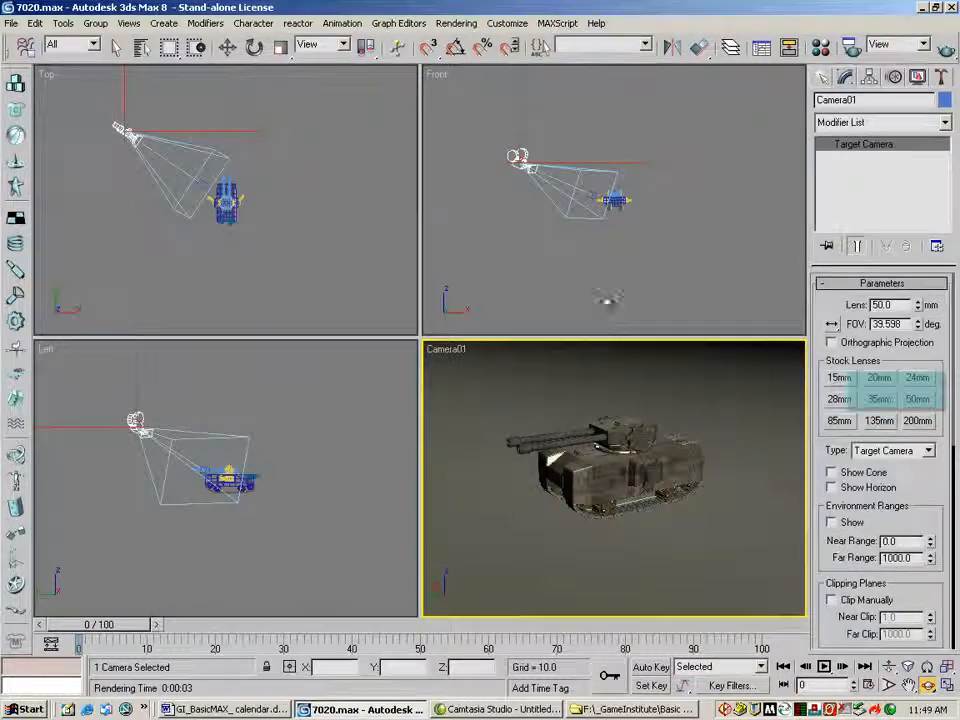
# - Move the camera's target onto the tank's centre in the Top and Left views, to about X -7, Y 4.9, Z 7
pyautogui.click(227, 48)
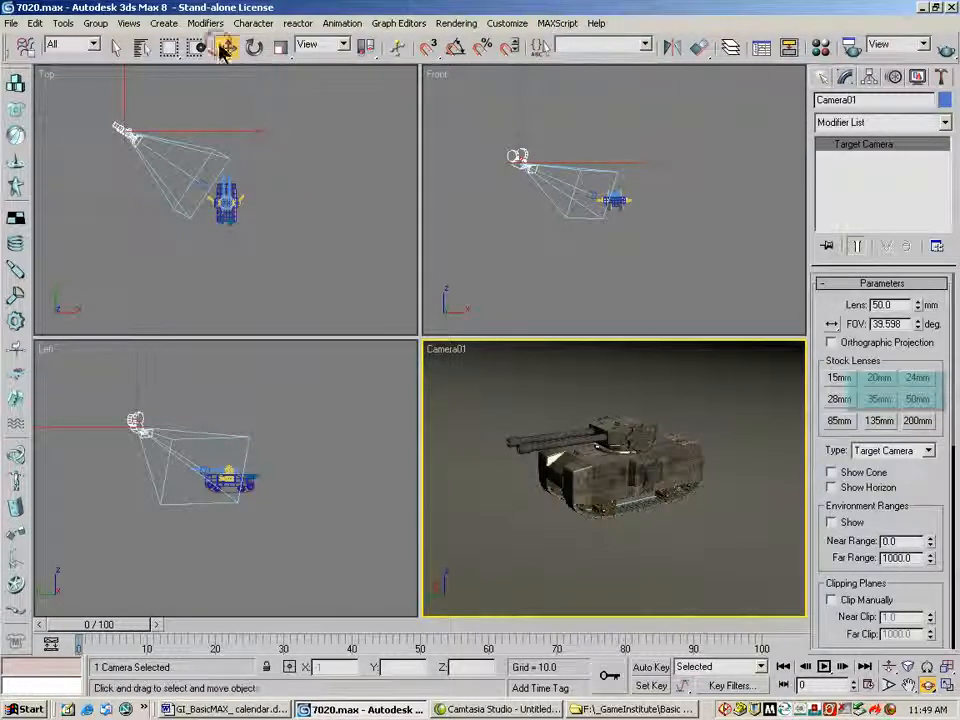
pyautogui.click(202, 184)
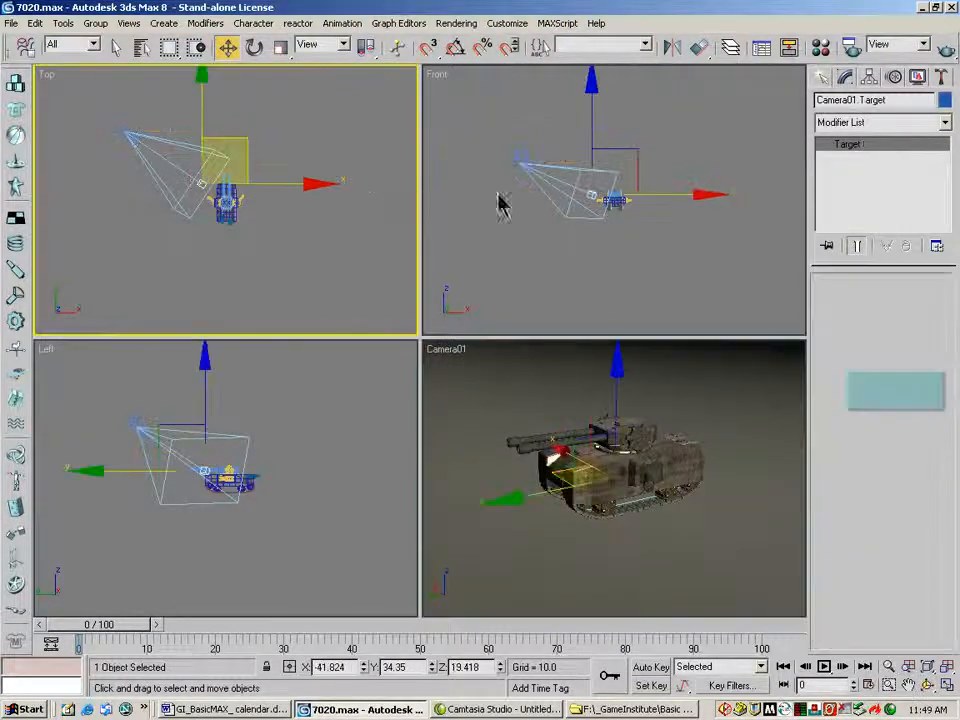
pyautogui.click(826, 78)
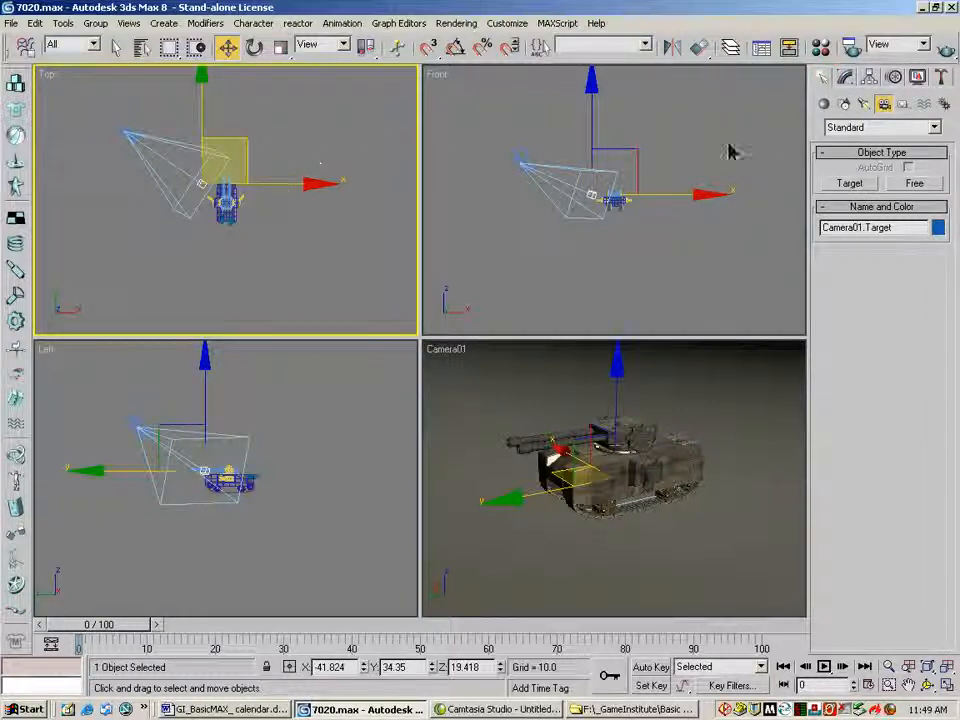
pyautogui.click(850, 78)
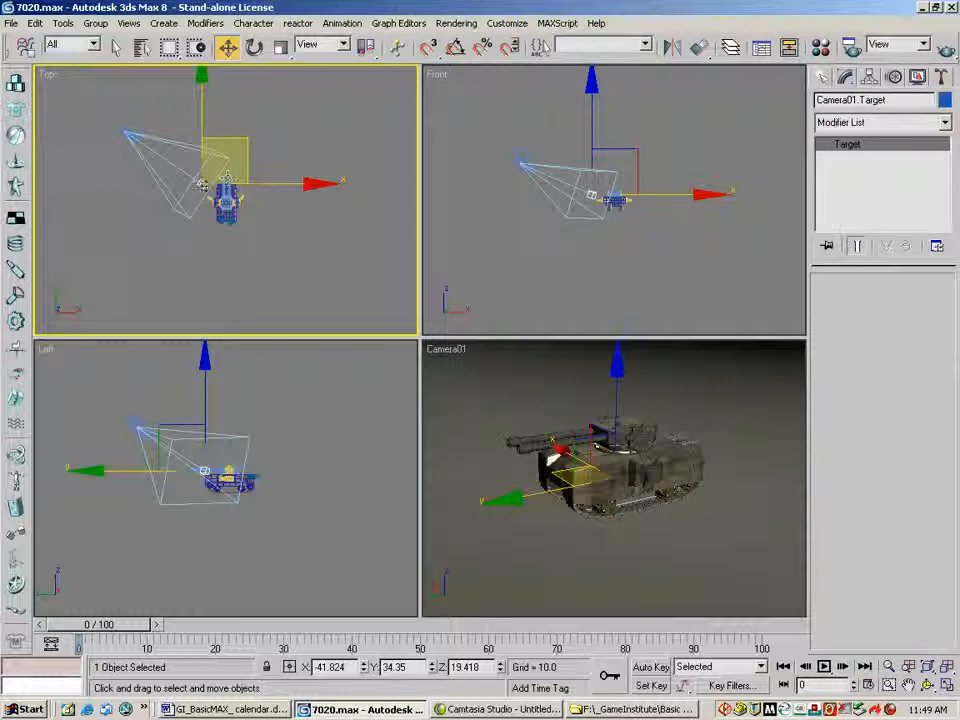
pyautogui.moveTo(201, 185); pyautogui.dragTo(225, 203)
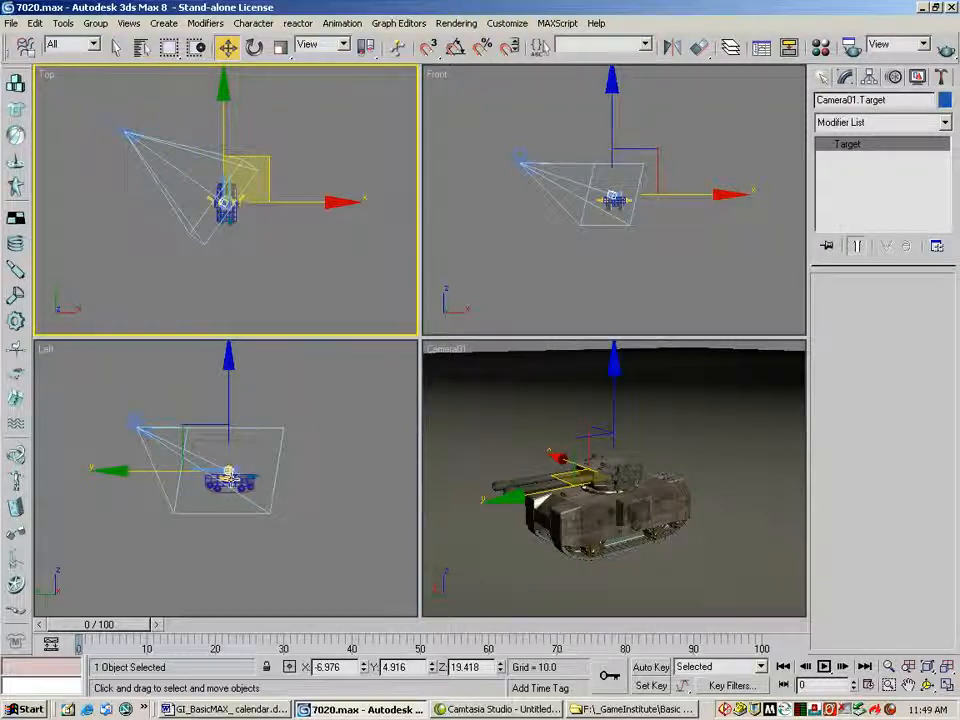
pyautogui.moveTo(230, 470); pyautogui.dragTo(229, 471)
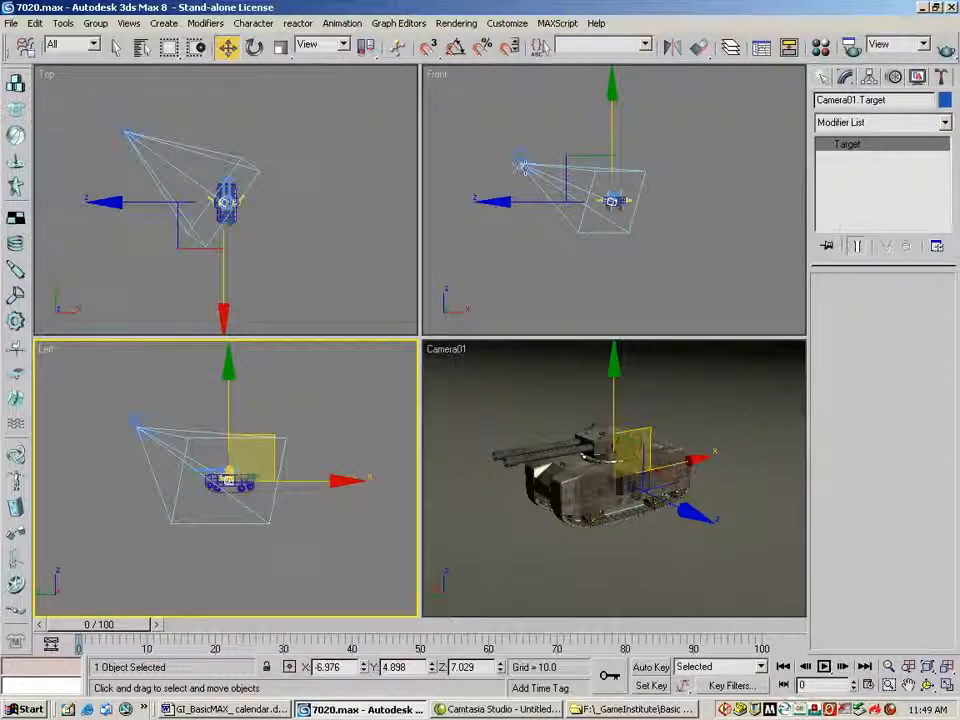
# - Try to rotate the target camera about its own position in the Top view
pyautogui.click(520, 163)
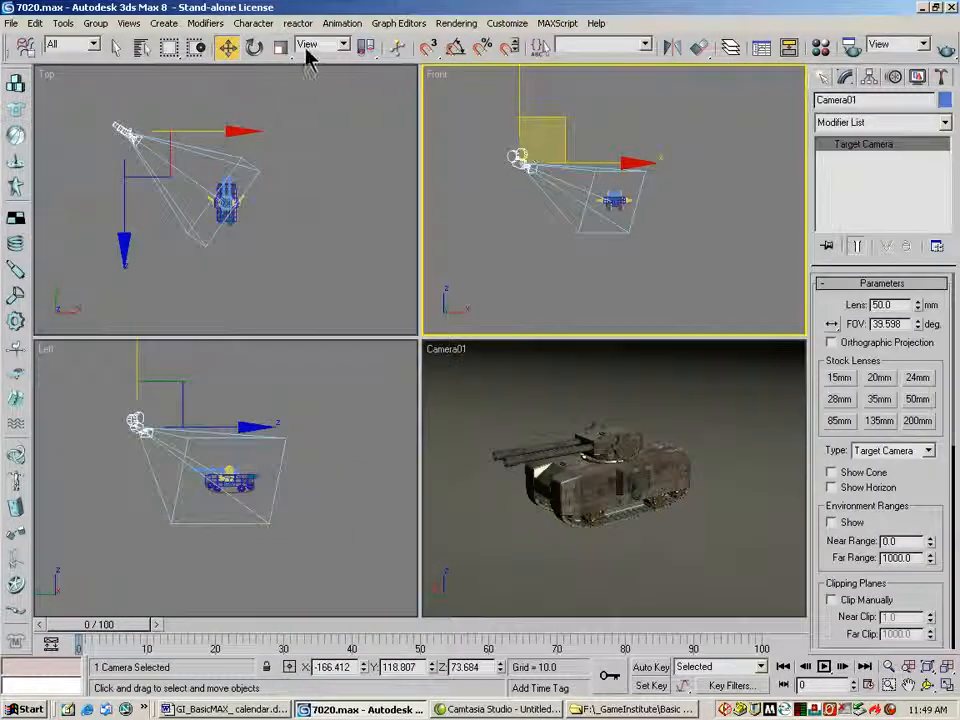
pyautogui.click(254, 47)
pyautogui.rightClick(228, 101)
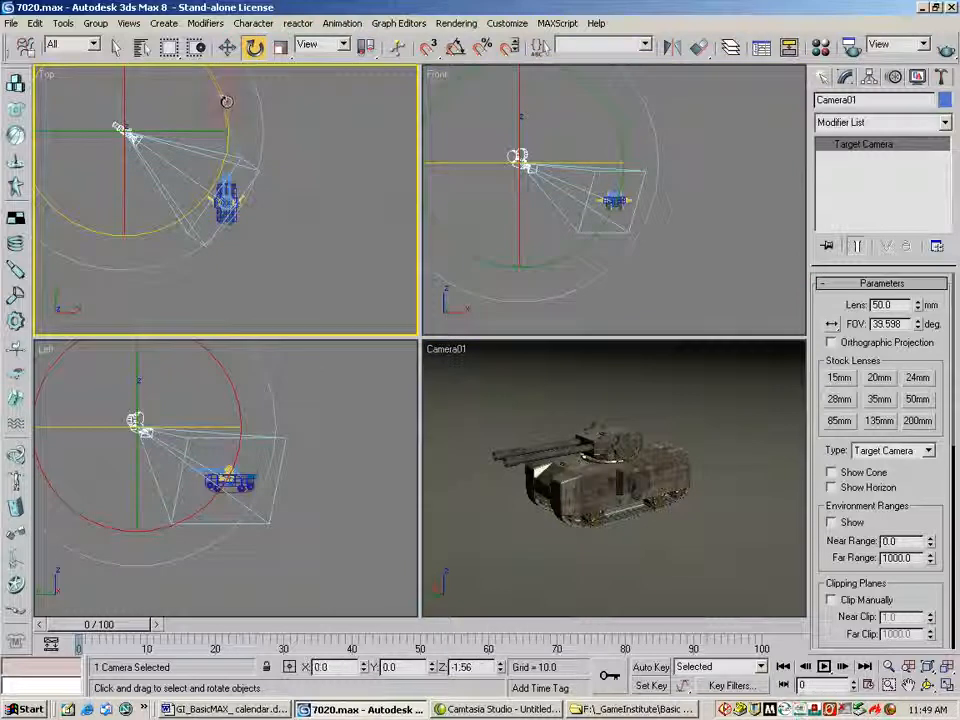
pyautogui.moveTo(228, 101); pyautogui.dragTo(204, 118)
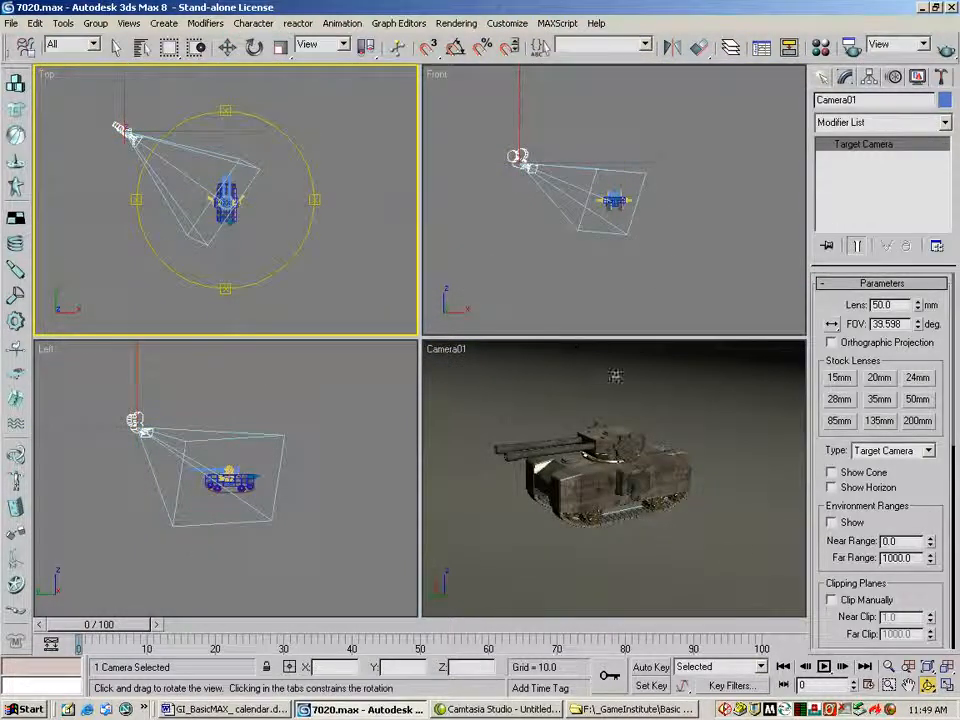
# - Orbit the target camera around the tank in the Camera01 view
pyautogui.rightClick(667, 344)
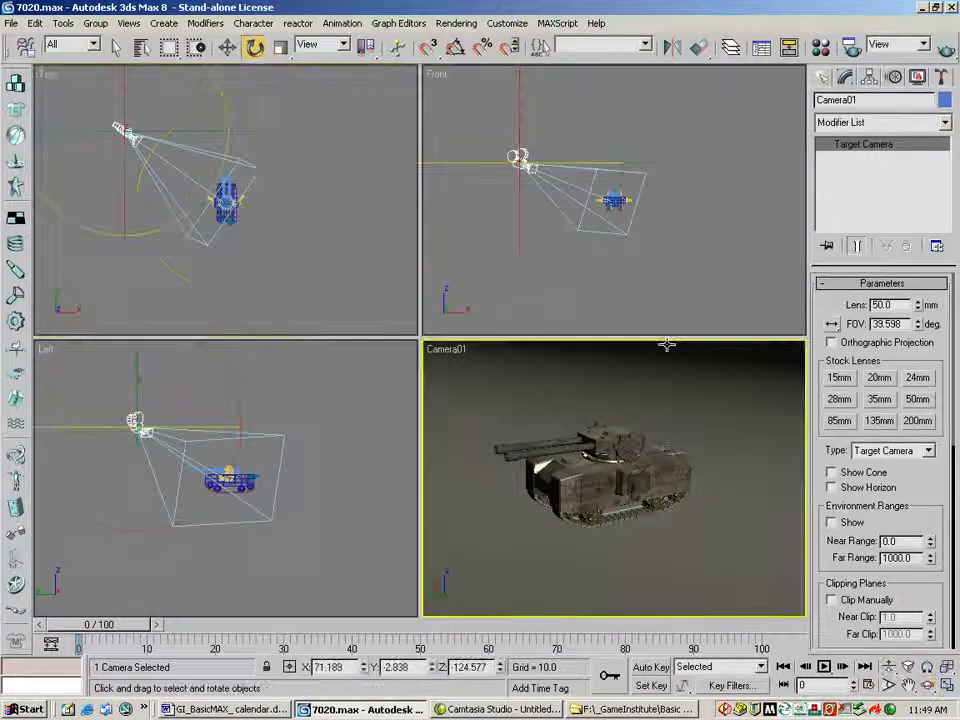
pyautogui.click(928, 686)
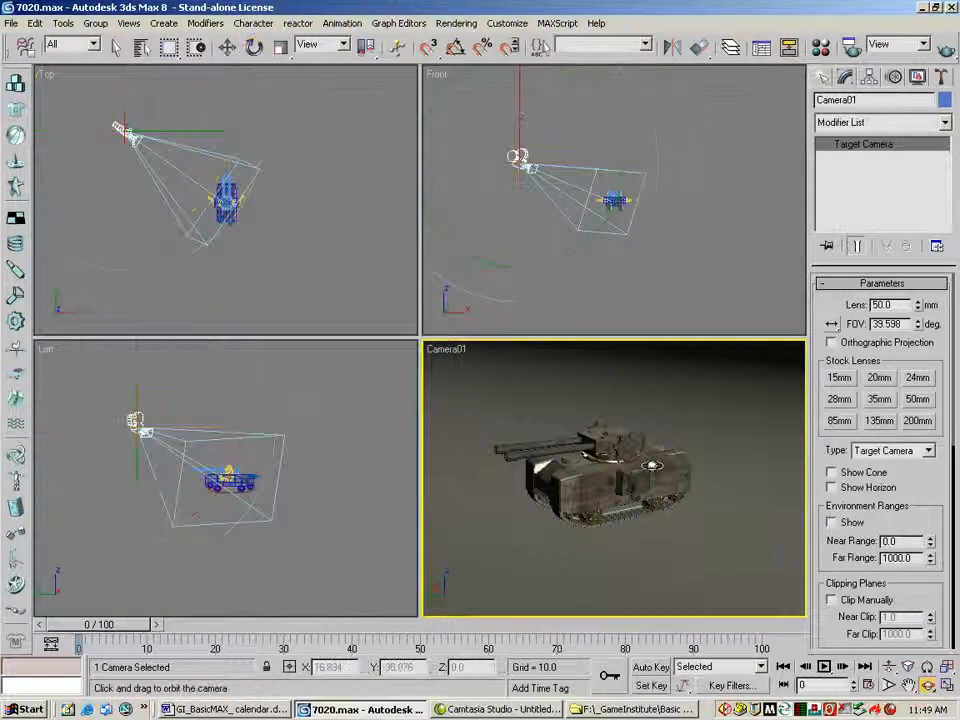
pyautogui.moveTo(640, 453); pyautogui.dragTo(606, 457)
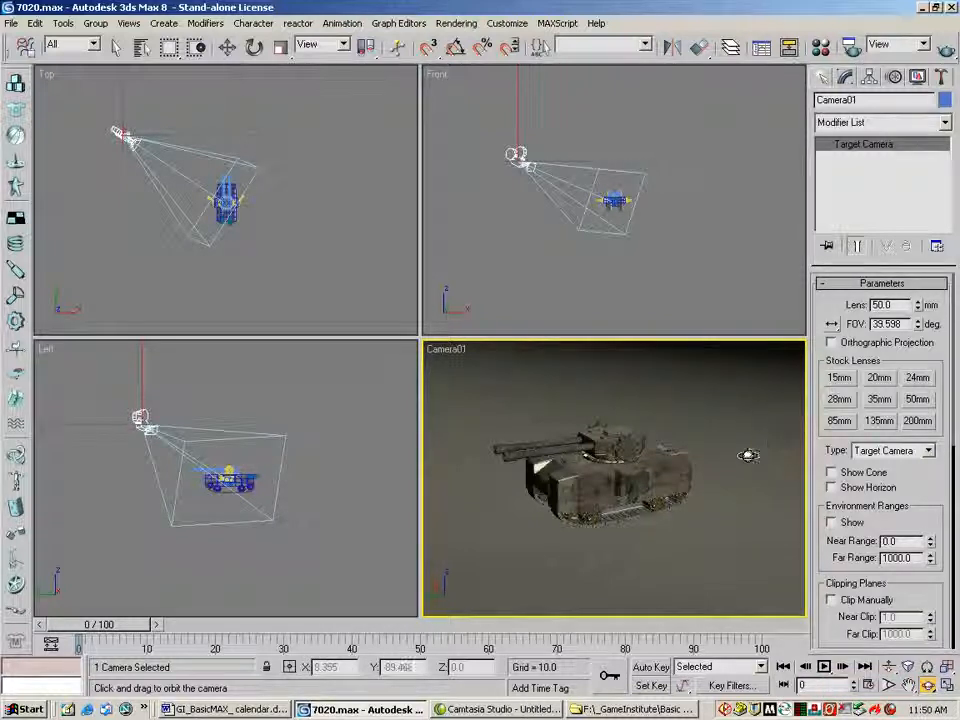
pyautogui.moveTo(648, 473)
pyautogui.mouseDown()
pyautogui.moveTo(612, 474)
pyautogui.moveTo(652, 472)
pyautogui.moveTo(645, 457)
pyautogui.mouseUp()
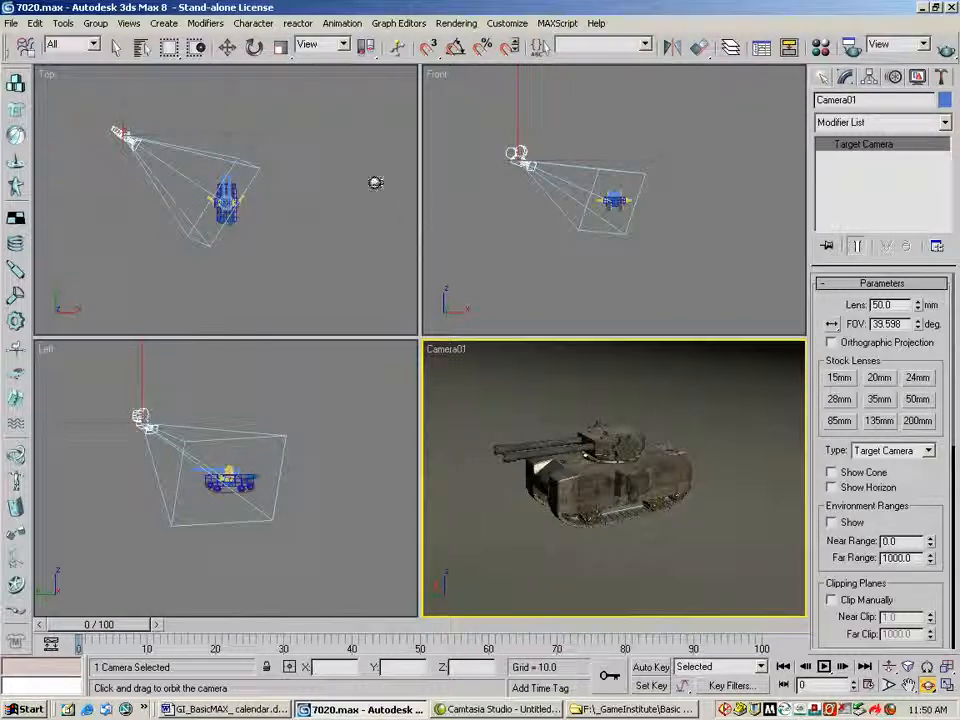
pyautogui.click(116, 47)
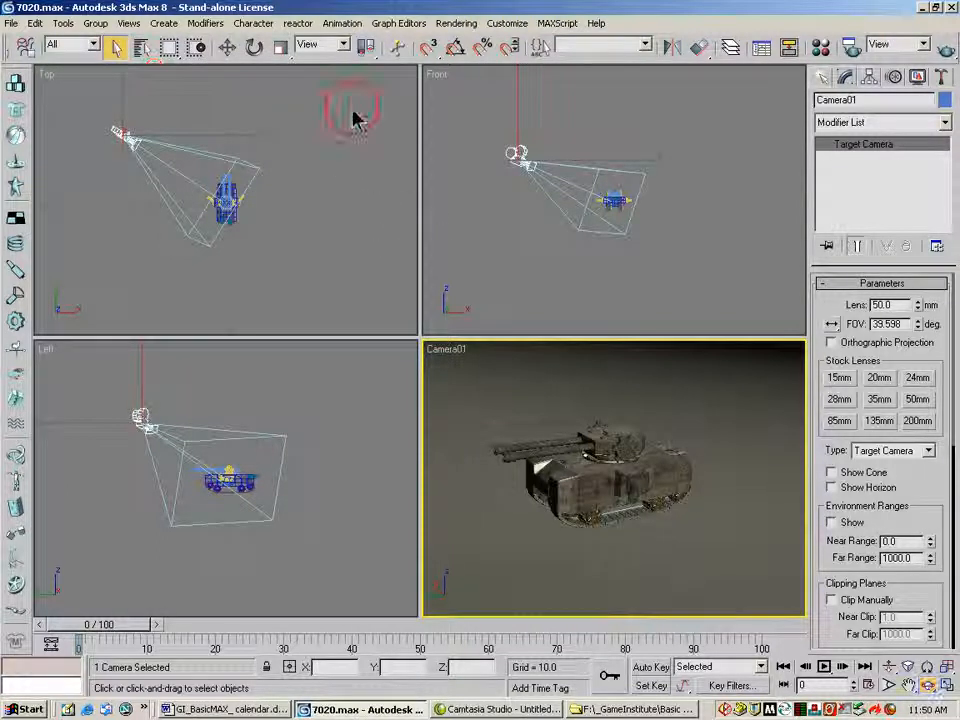
pyautogui.rightClick(318, 107)
pyautogui.rightClick(328, 137)
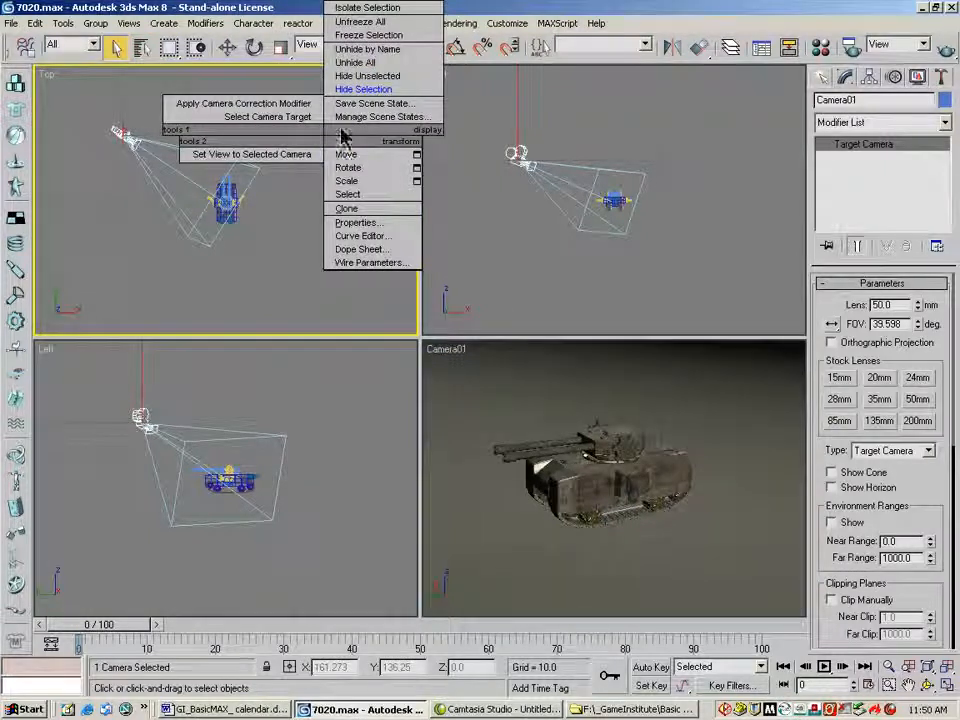
pyautogui.click(366, 48)
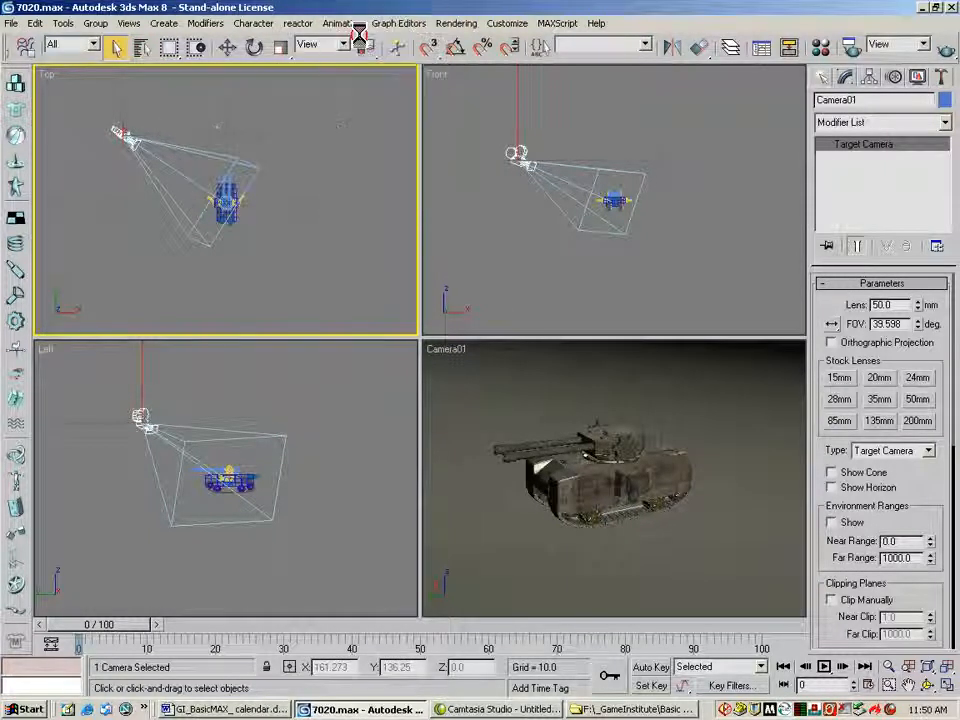
pyautogui.click(383, 228)
pyautogui.click(550, 511)
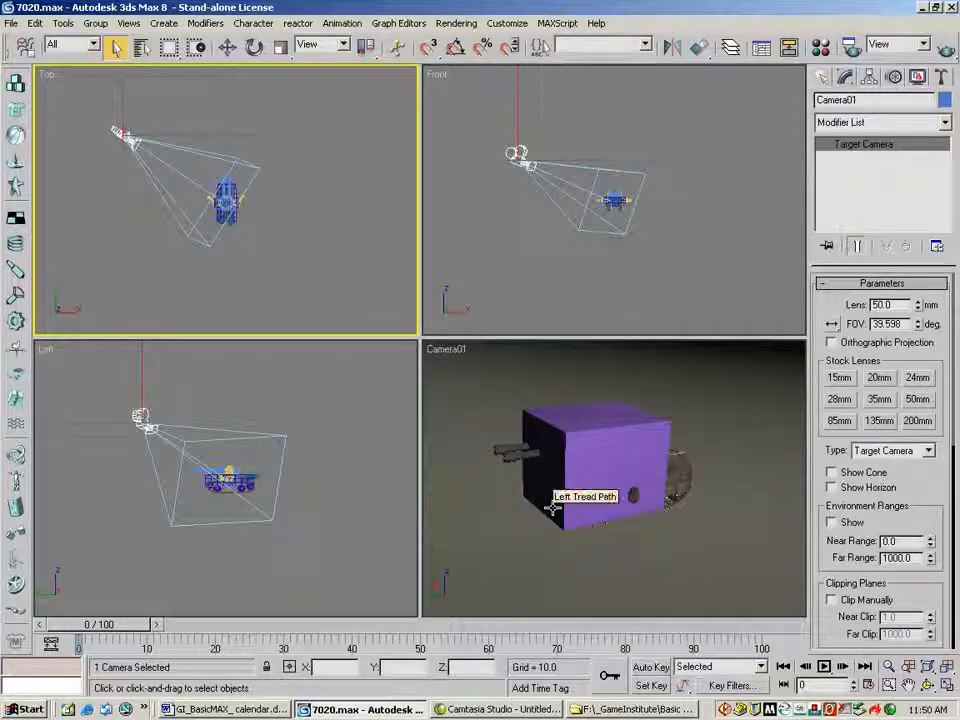
pyautogui.moveTo(48, 43); pyautogui.dragTo(272, 48)
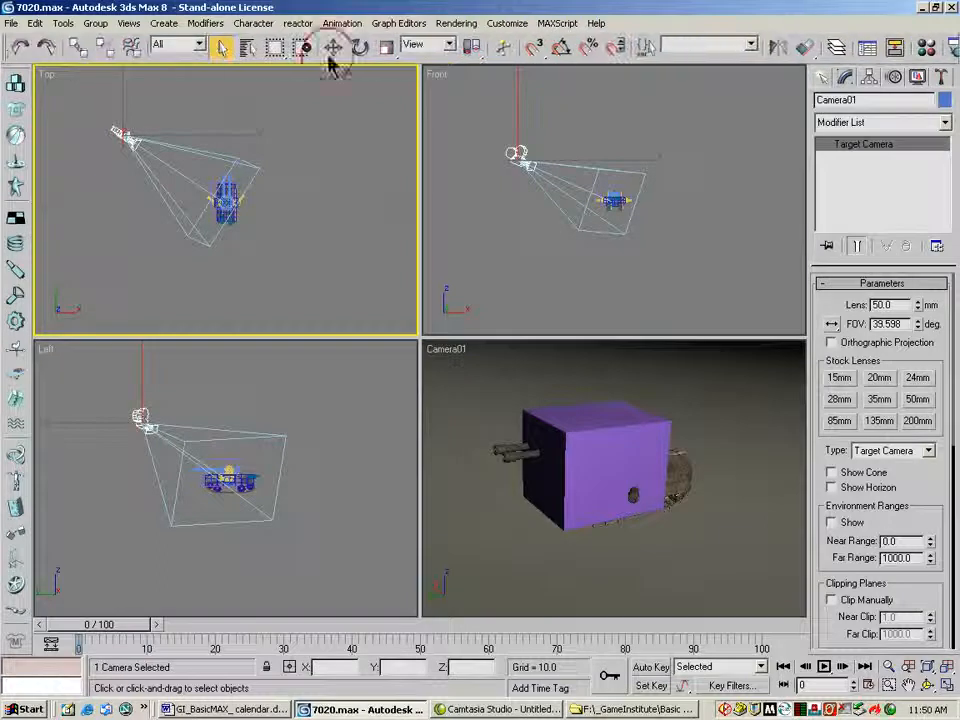
pyautogui.click(20, 47)
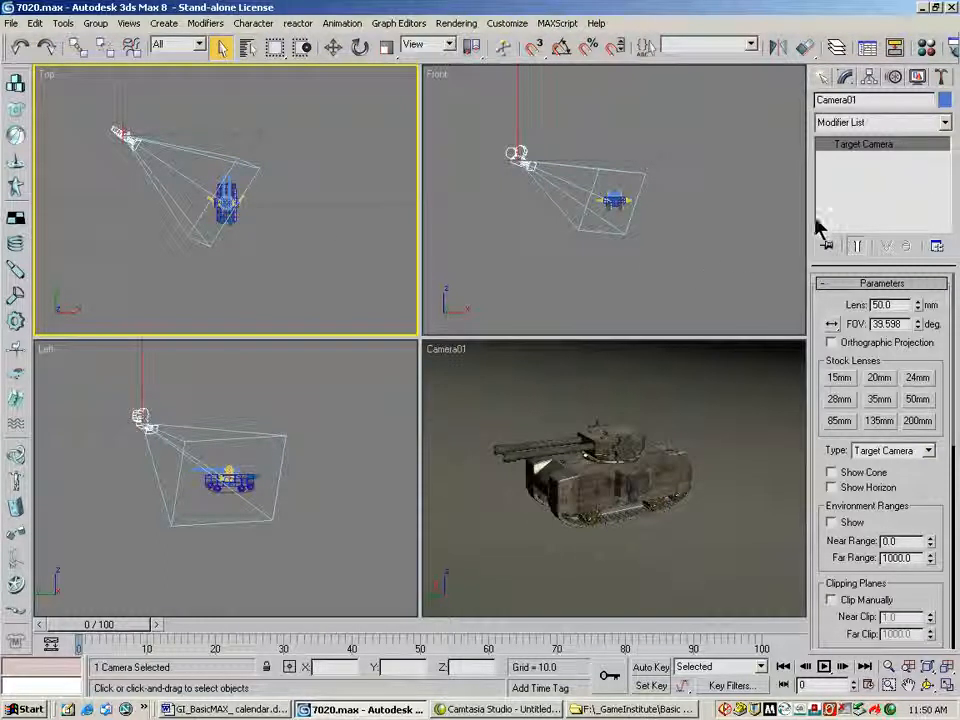
# - Create a Dummy helper over the front of the tank in the Top view, large enough to enclose the tank
pyautogui.click(822, 79)
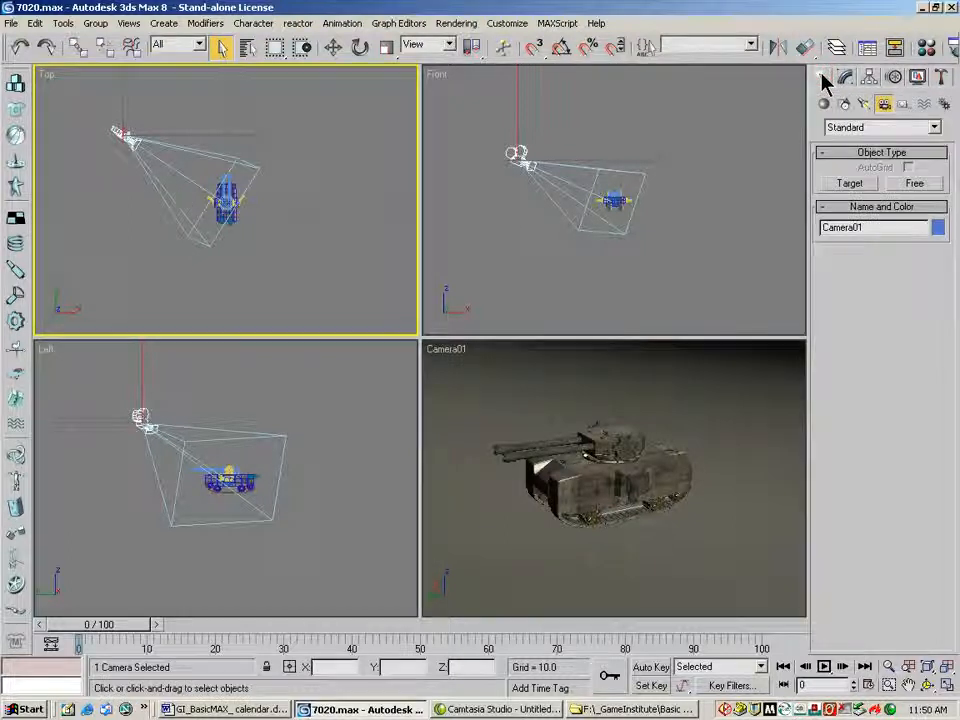
pyautogui.click(901, 108)
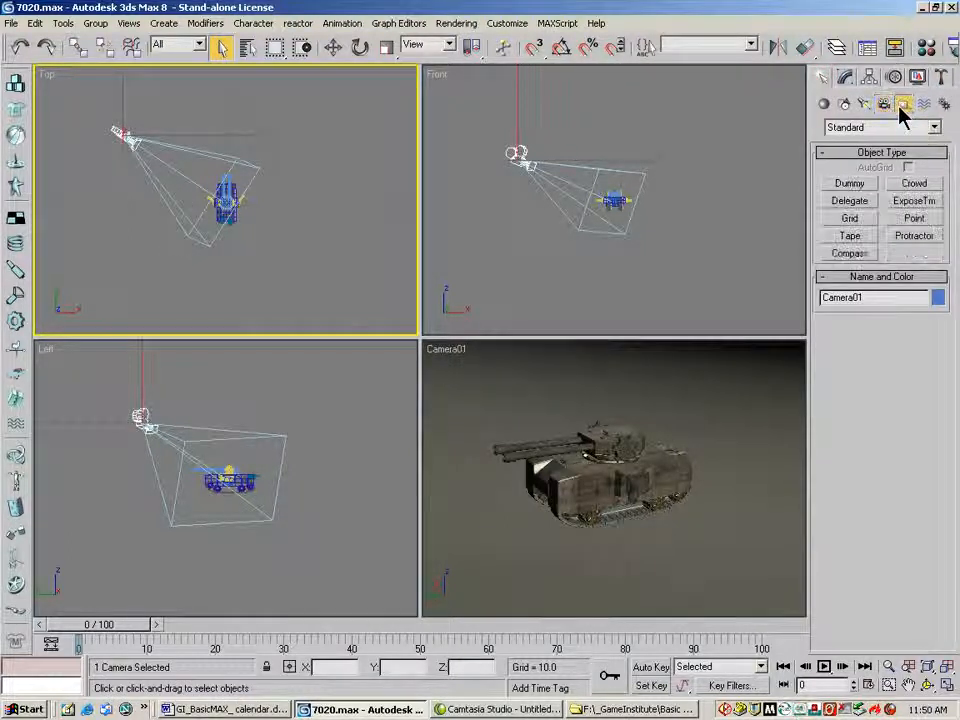
pyautogui.click(857, 187)
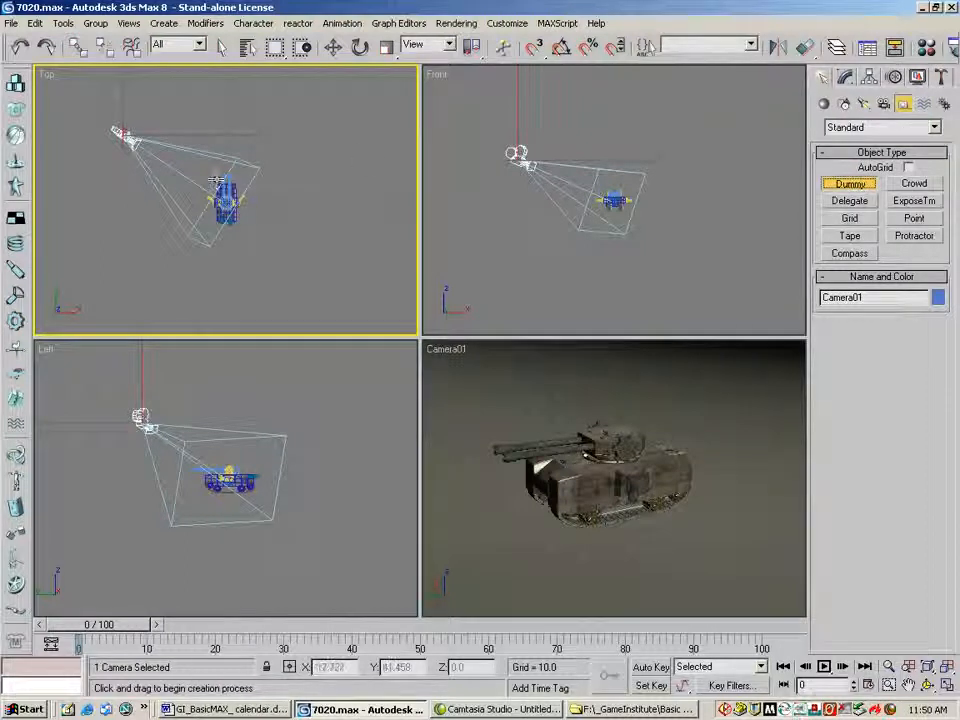
pyautogui.moveTo(216, 183); pyautogui.dragTo(183, 152)
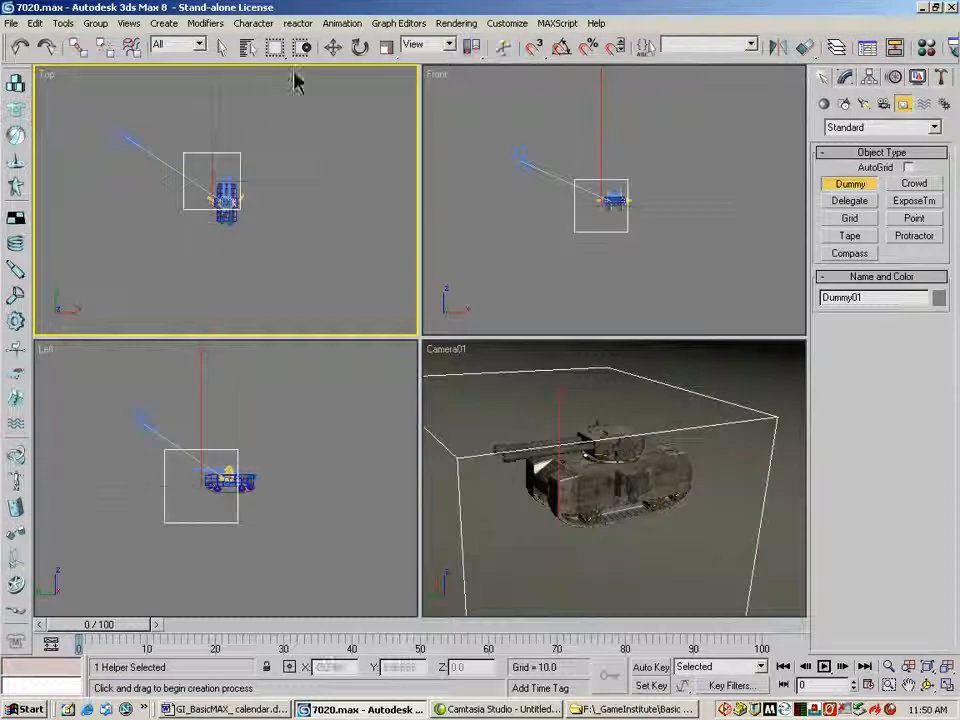
# - Centre the dummy helper around the tank in the Top view and raise it to about Z 35.9 in the Front view
pyautogui.click(333, 47)
pyautogui.moveTo(258, 137); pyautogui.dragTo(271, 157)
pyautogui.rightClick(530, 181)
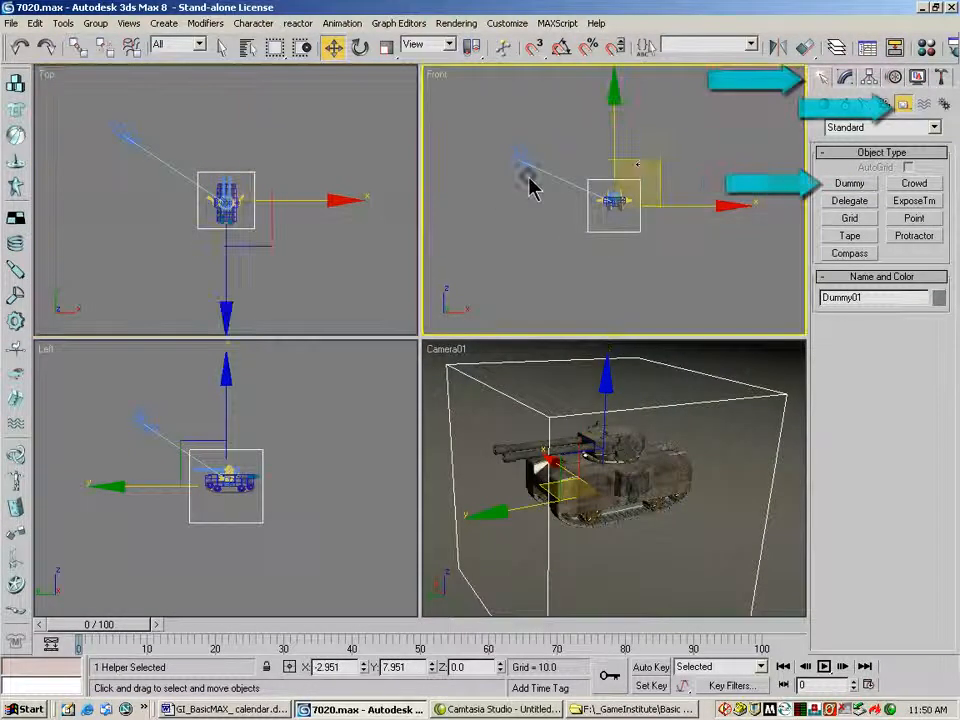
pyautogui.moveTo(640, 160); pyautogui.dragTo(639, 140)
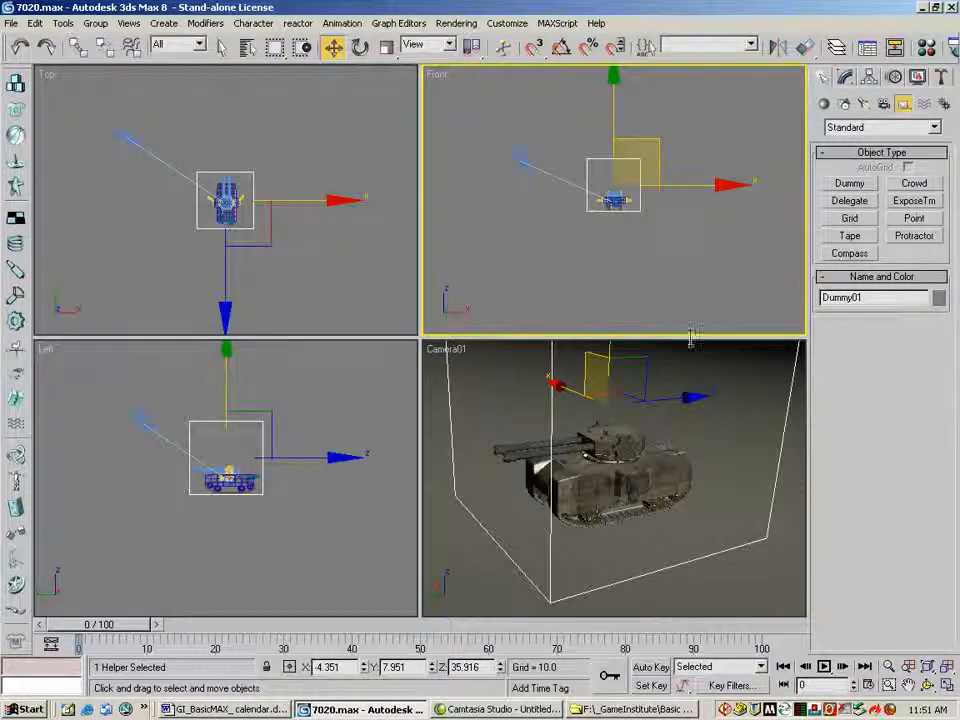
# - Render the Camera01 view with the dummy in the scene and close the rendered image
pyautogui.rightClick(737, 390)
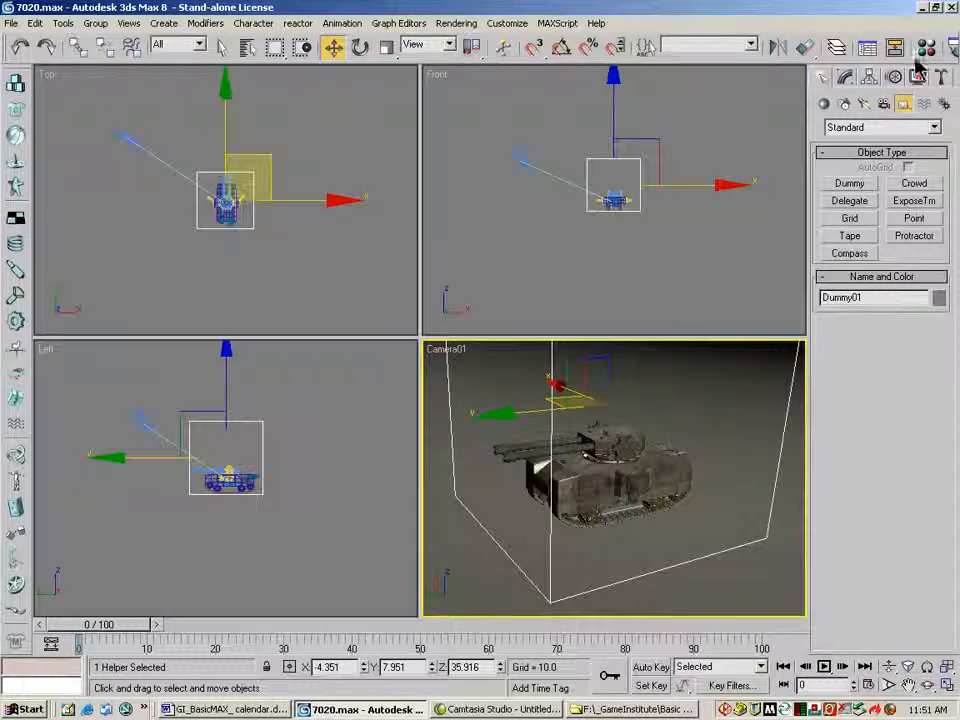
pyautogui.moveTo(711, 60); pyautogui.dragTo(602, 60)
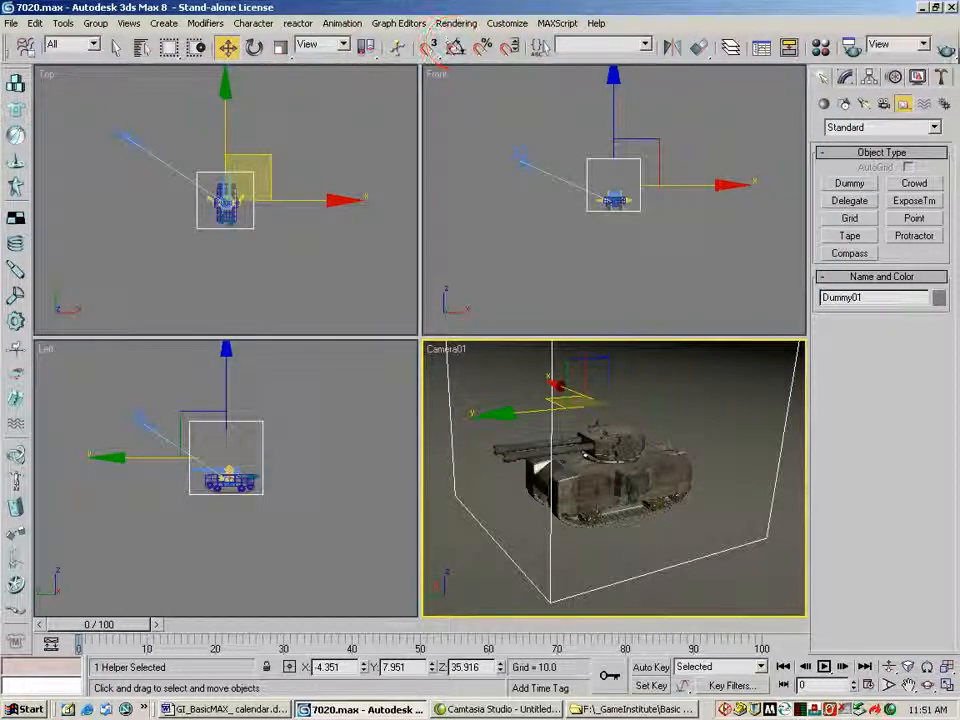
pyautogui.click(946, 52)
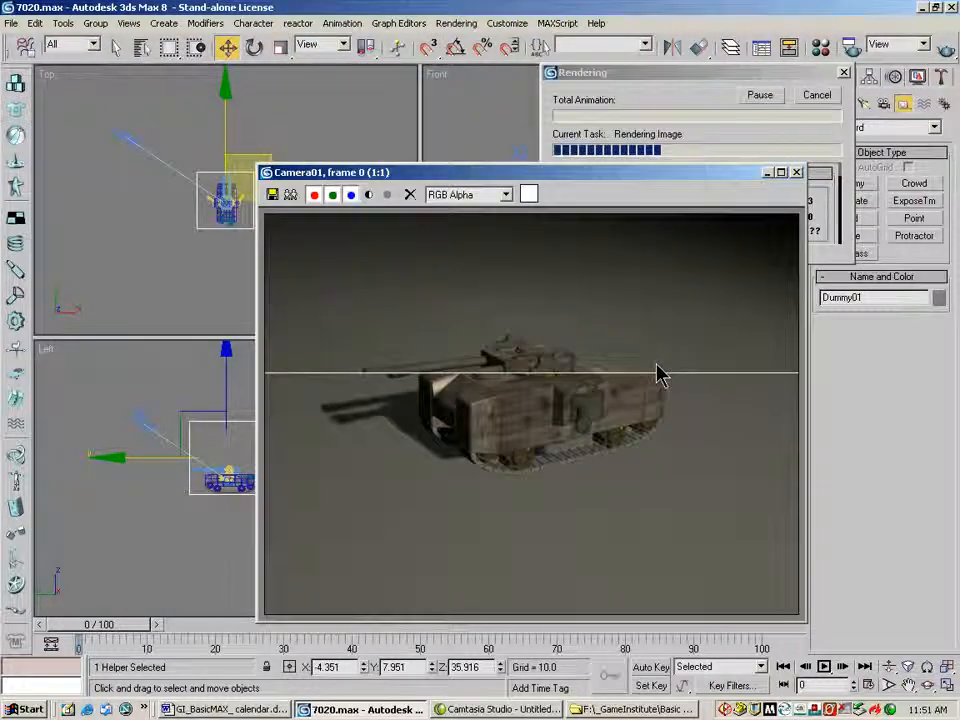
pyautogui.click(796, 172)
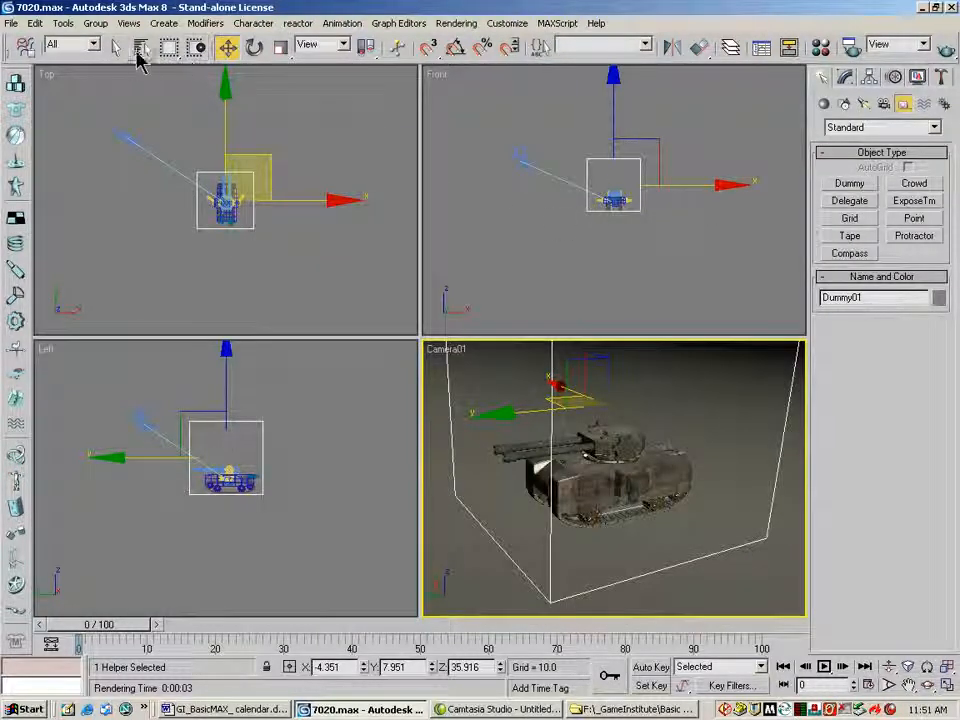
# - Select all the tank's parts and link them to the dummy helper
pyautogui.click(636, 192)
pyautogui.moveTo(597, 209); pyautogui.dragTo(598, 212)
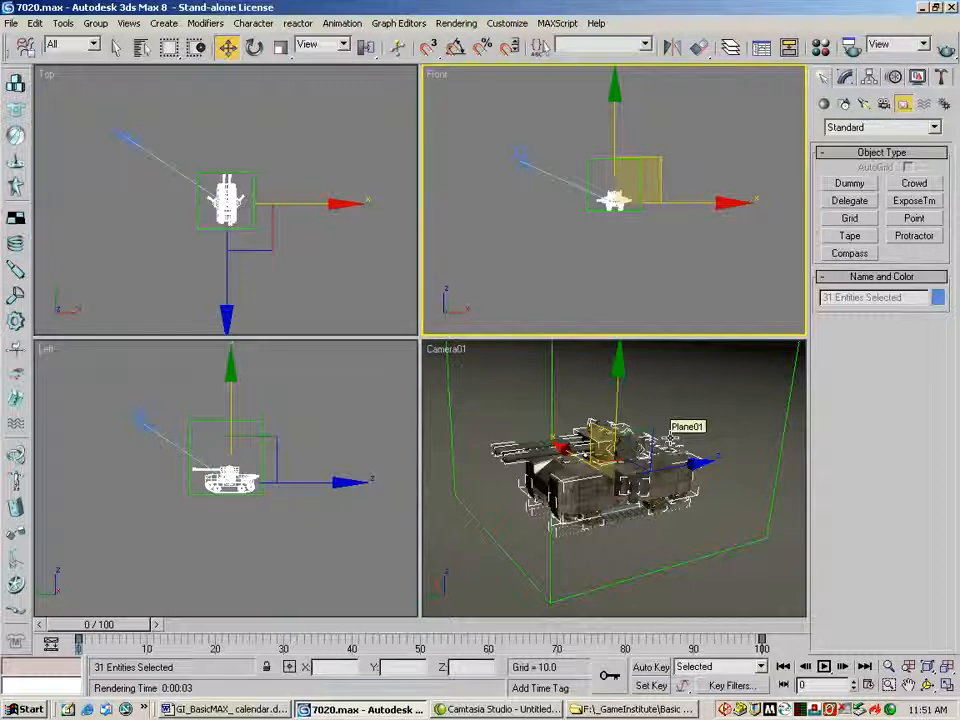
pyautogui.moveTo(60, 57); pyautogui.dragTo(155, 57)
pyautogui.click(69, 49)
pyautogui.moveTo(229, 187); pyautogui.dragTo(416, 137)
# - Select the dummy and move it with the linked tank back and forth along Y in the Top view, ending at about Y -29.4
pyautogui.click(323, 47)
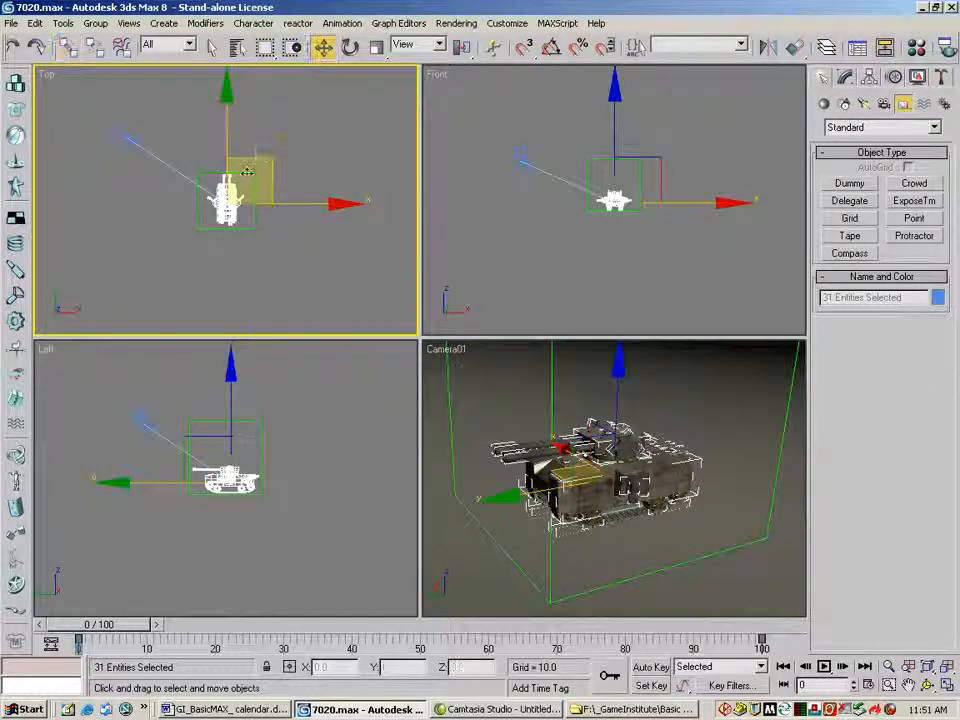
pyautogui.click(254, 158)
pyautogui.moveTo(229, 120)
pyautogui.mouseDown()
pyautogui.moveTo(229, 60)
pyautogui.moveTo(227, 130)
pyautogui.mouseUp()
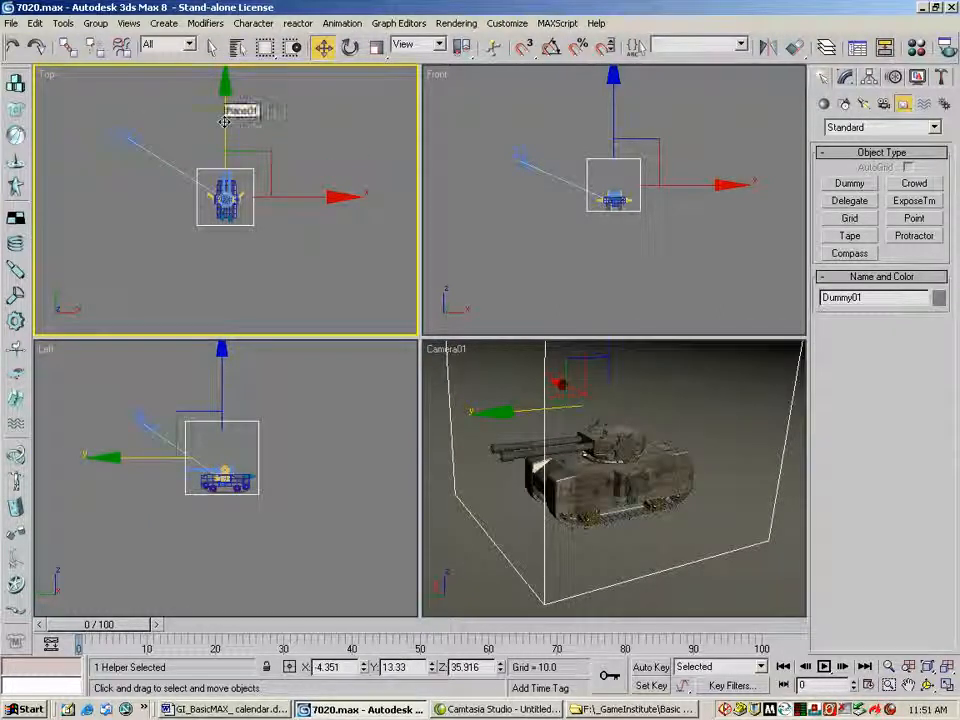
pyautogui.moveTo(223, 120); pyautogui.dragTo(213, 88)
pyautogui.moveTo(214, 117); pyautogui.dragTo(214, 160)
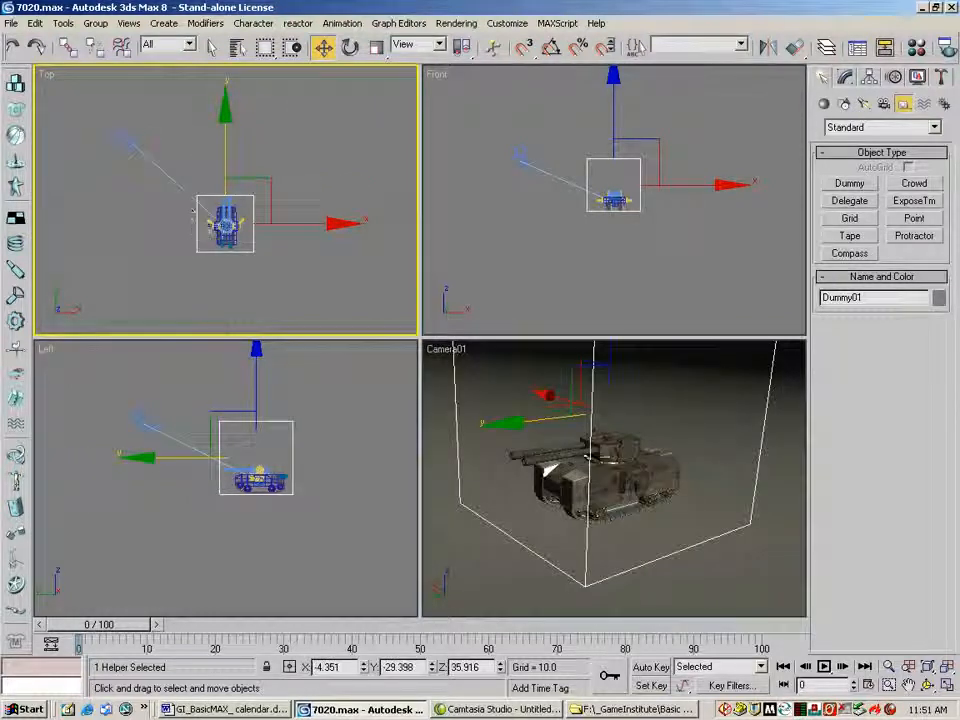